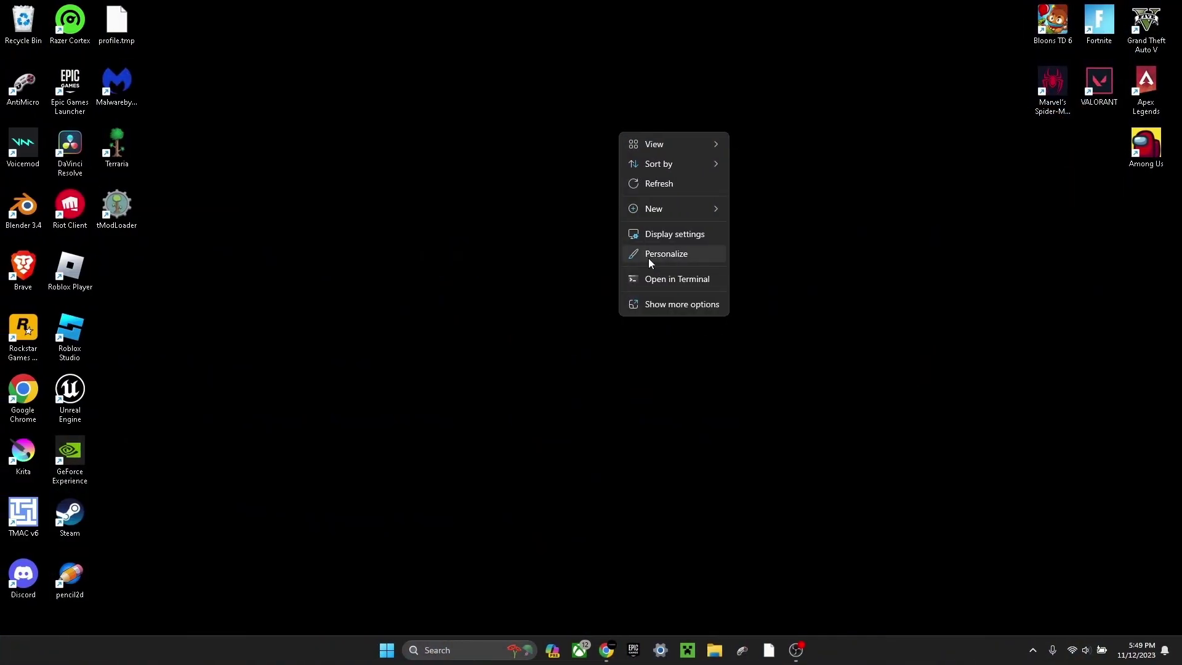
# Set the desktop background to solid black in the personalization settings, and close the settings window
pyautogui.click(649, 308)
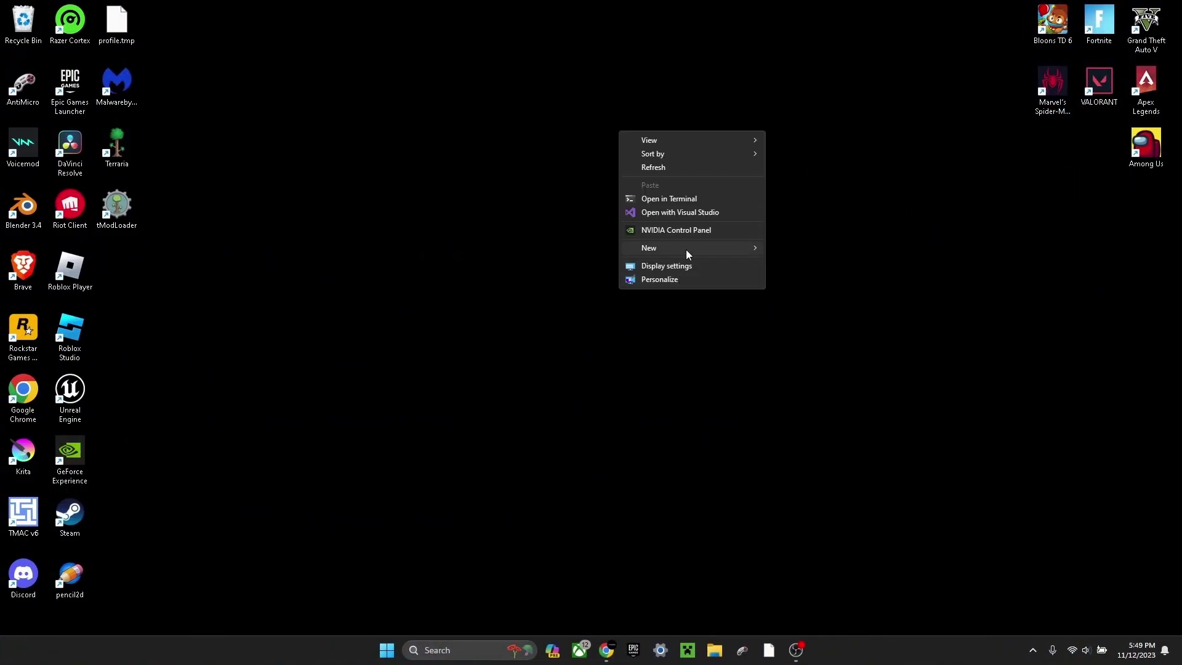
pyautogui.click(659, 280)
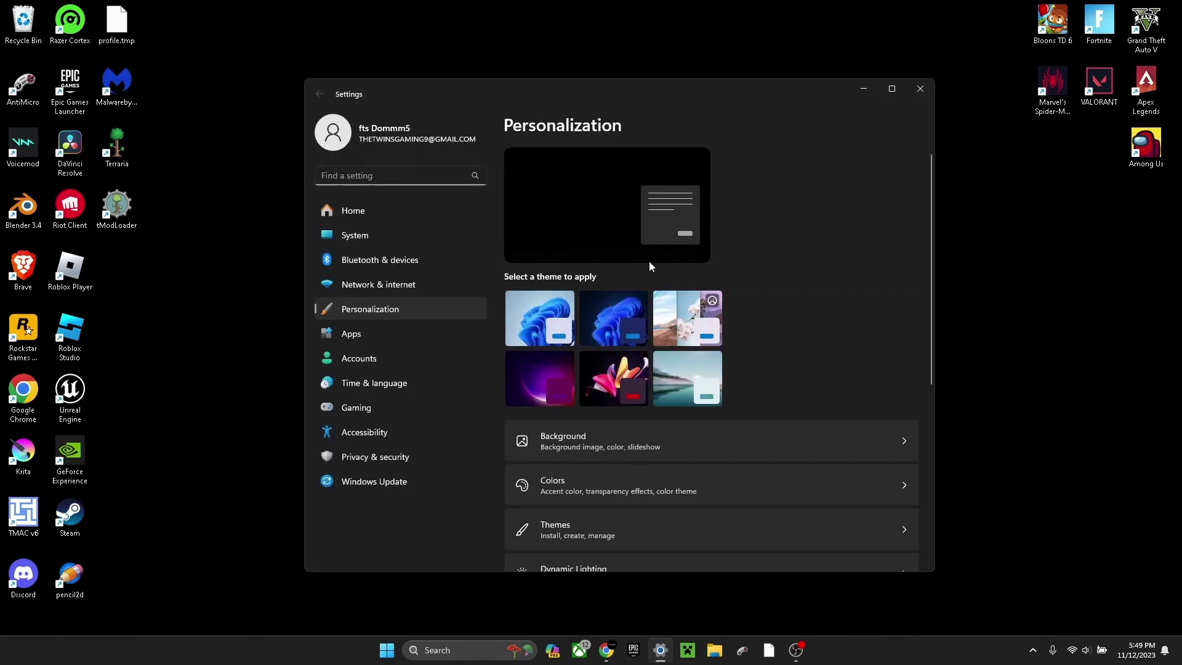
pyautogui.click(649, 263)
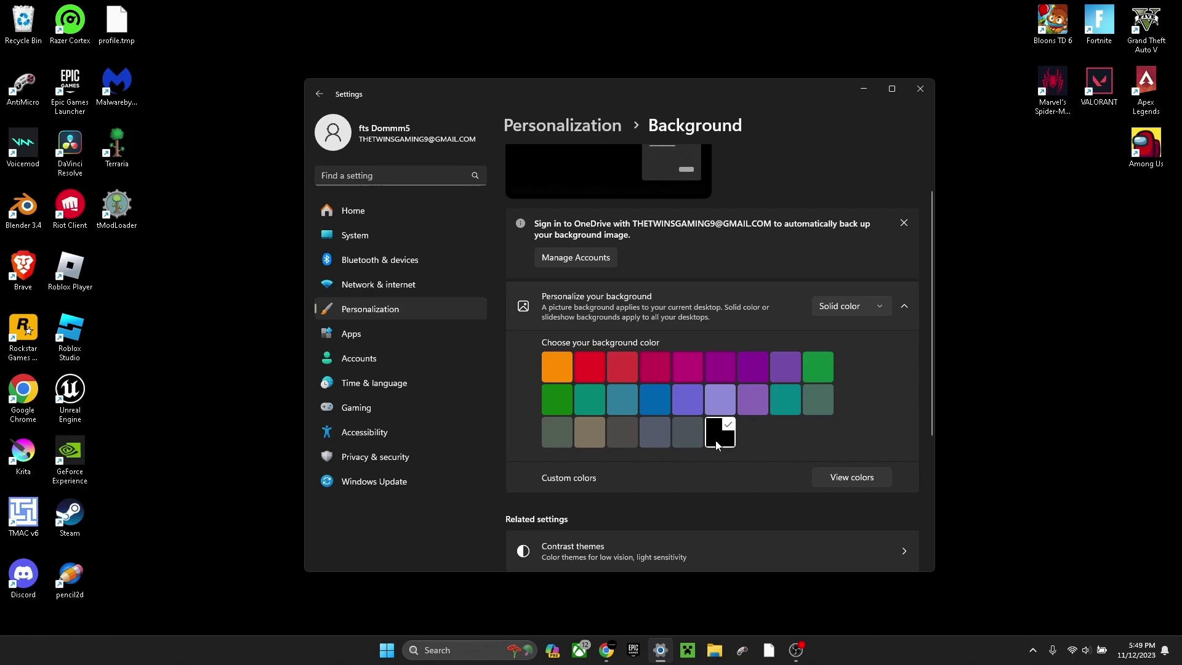
pyautogui.hotkey('alt', 'F4')
# Open the advanced system settings from the About page of the Windows system settings
pyautogui.press('super')
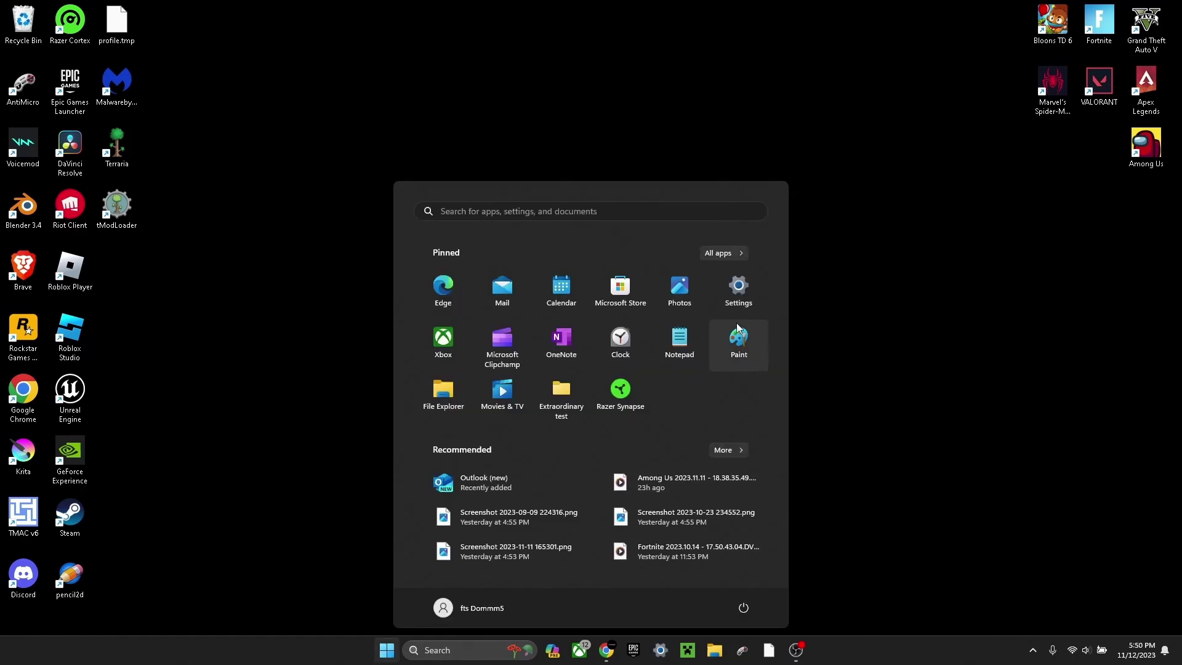
pyautogui.click(739, 288)
pyautogui.scroll(-3, 634, 334)
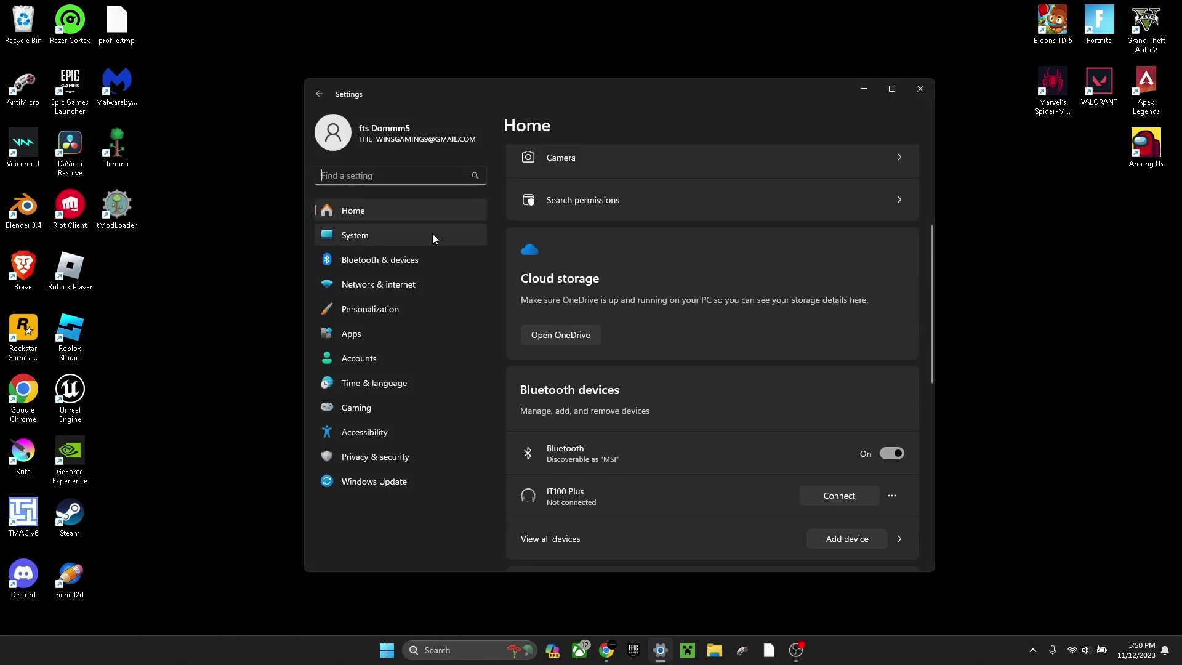
pyautogui.click(360, 240)
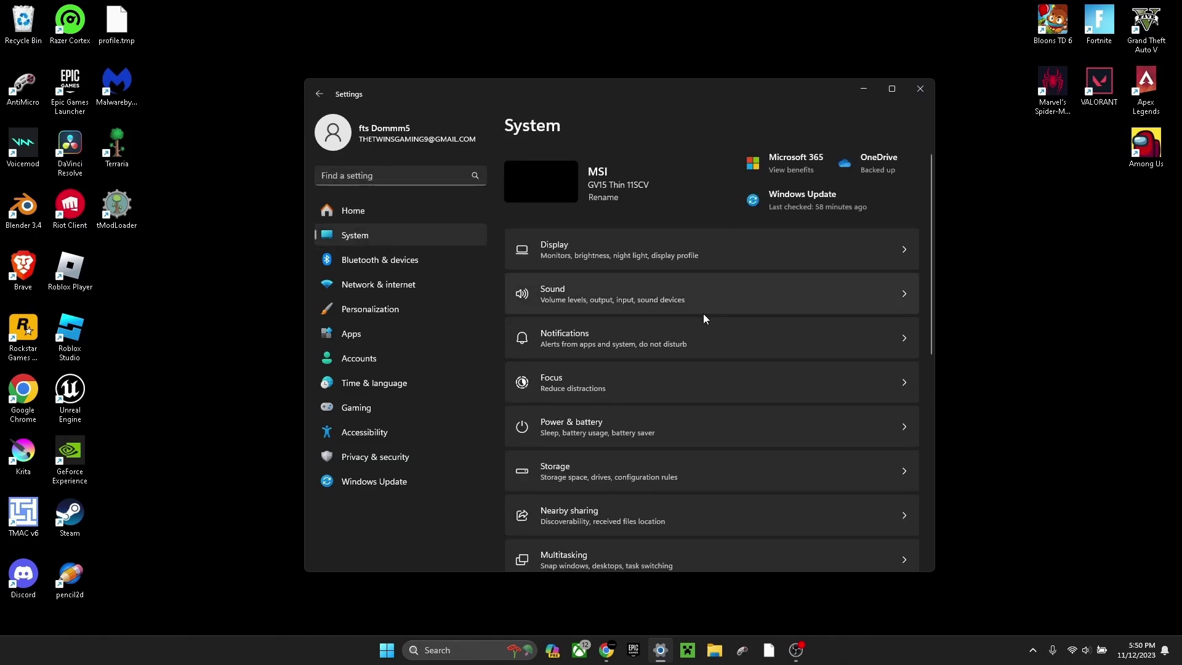
pyautogui.scroll(-6, 671, 434)
pyautogui.scroll(6, 652, 294)
pyautogui.scroll(-6, 615, 508)
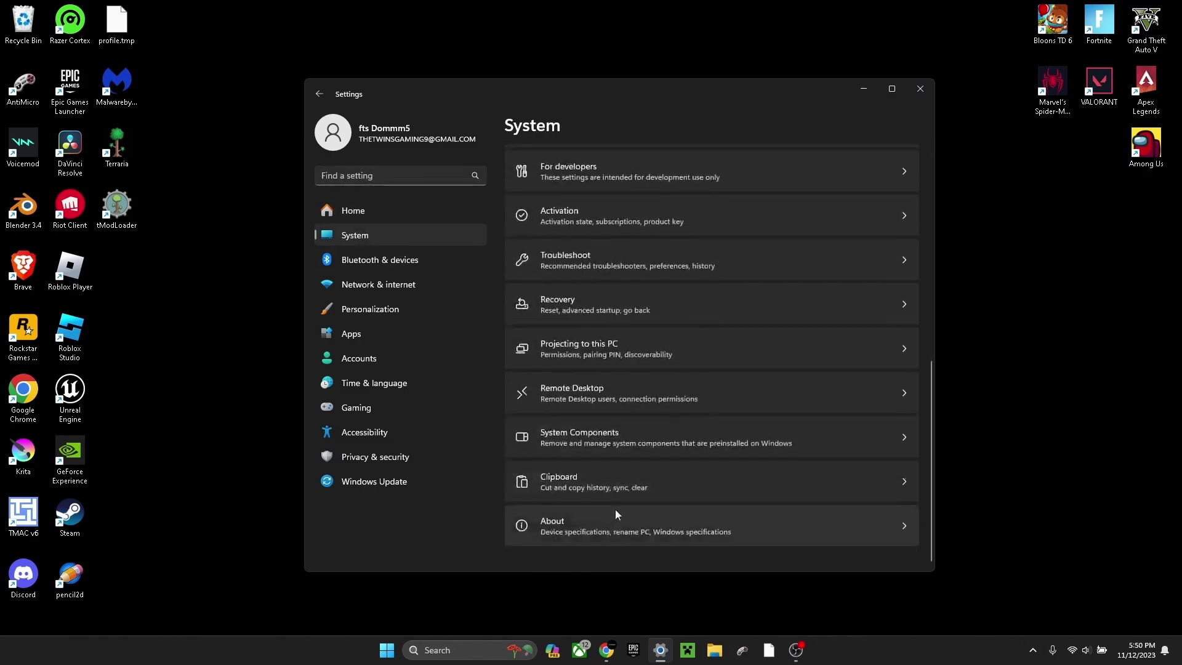
pyautogui.click(633, 530)
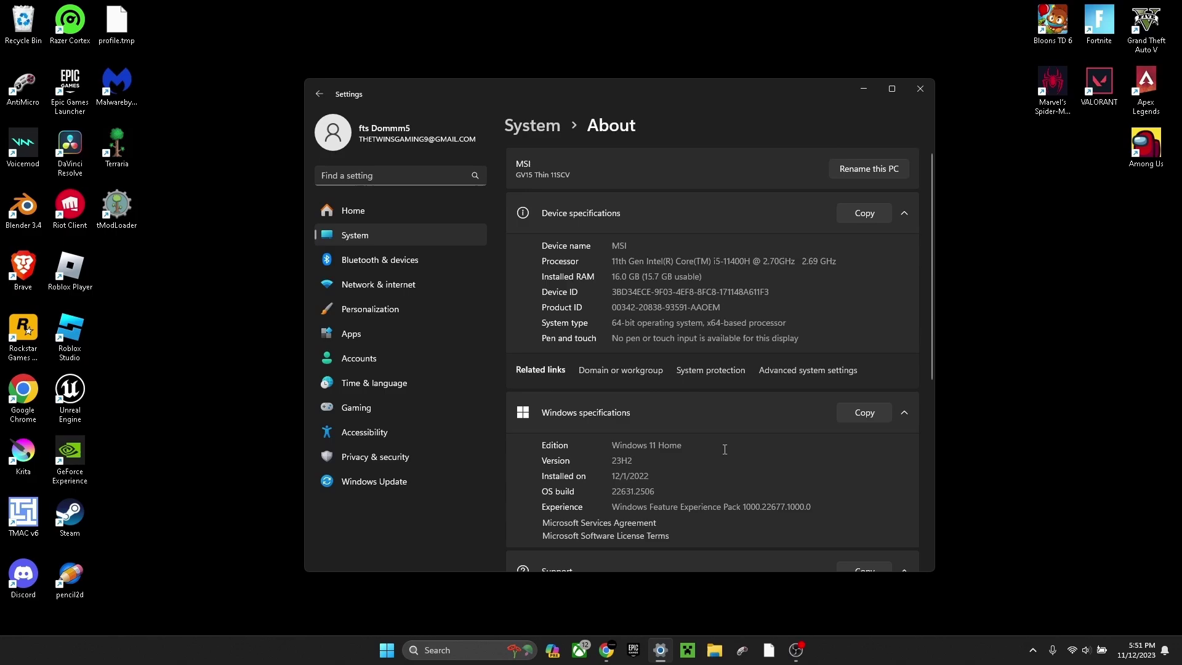
pyautogui.click(817, 375)
pyautogui.moveTo(202, 52); pyautogui.dragTo(699, 121)
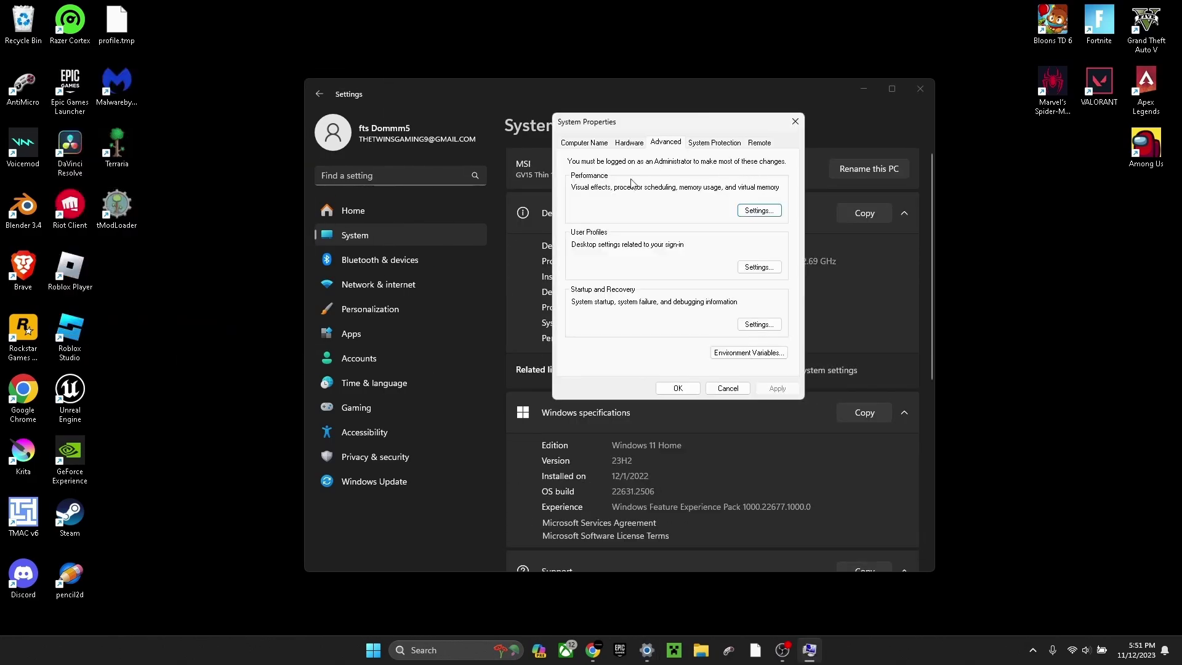
# Adjust visual effects for best performance, re-enable only icon thumbnails and the translucent selection rectangle, and confirm the system properties
pyautogui.click(757, 210)
pyautogui.click(631, 265)
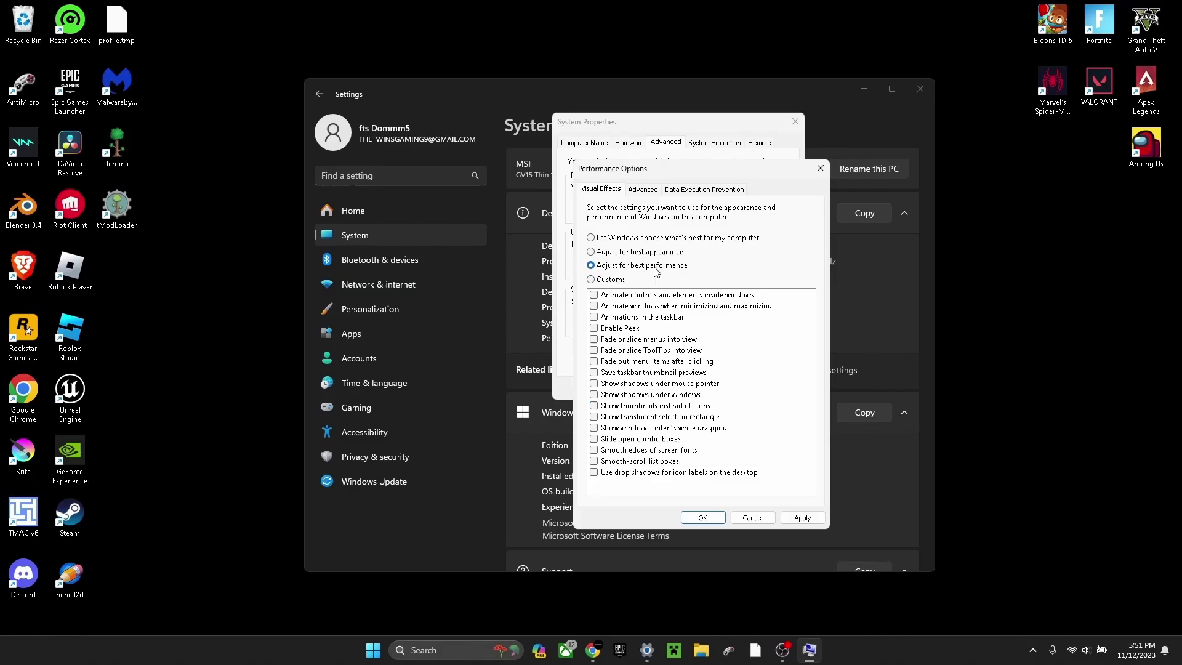
pyautogui.click(595, 407)
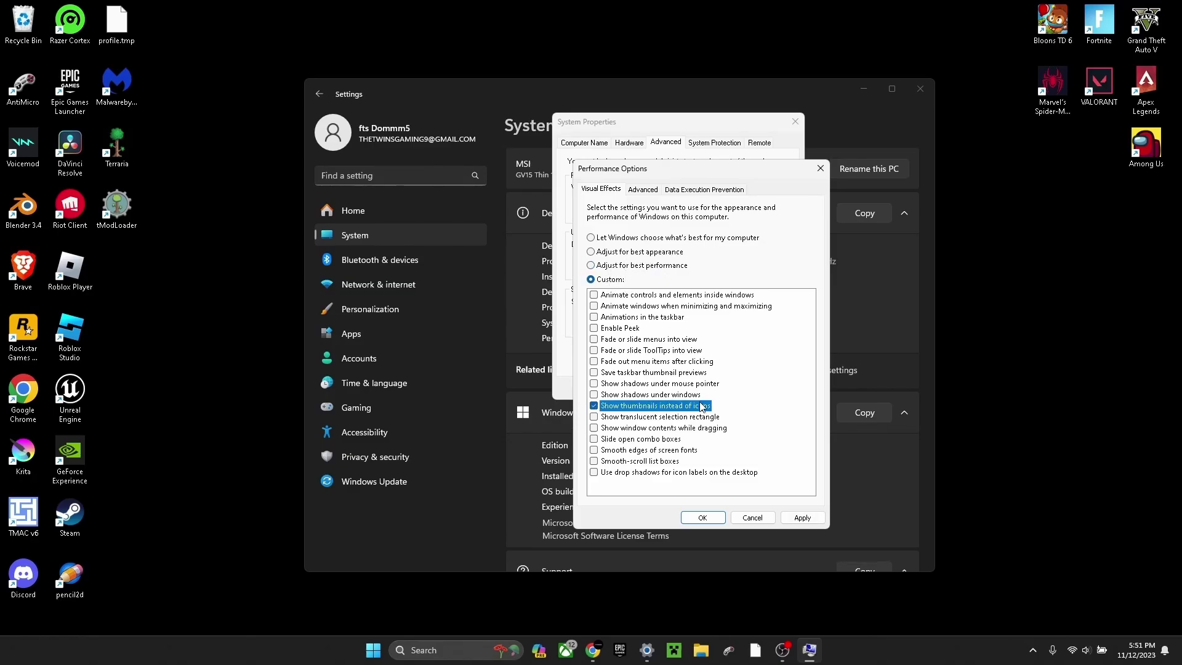
pyautogui.click(594, 418)
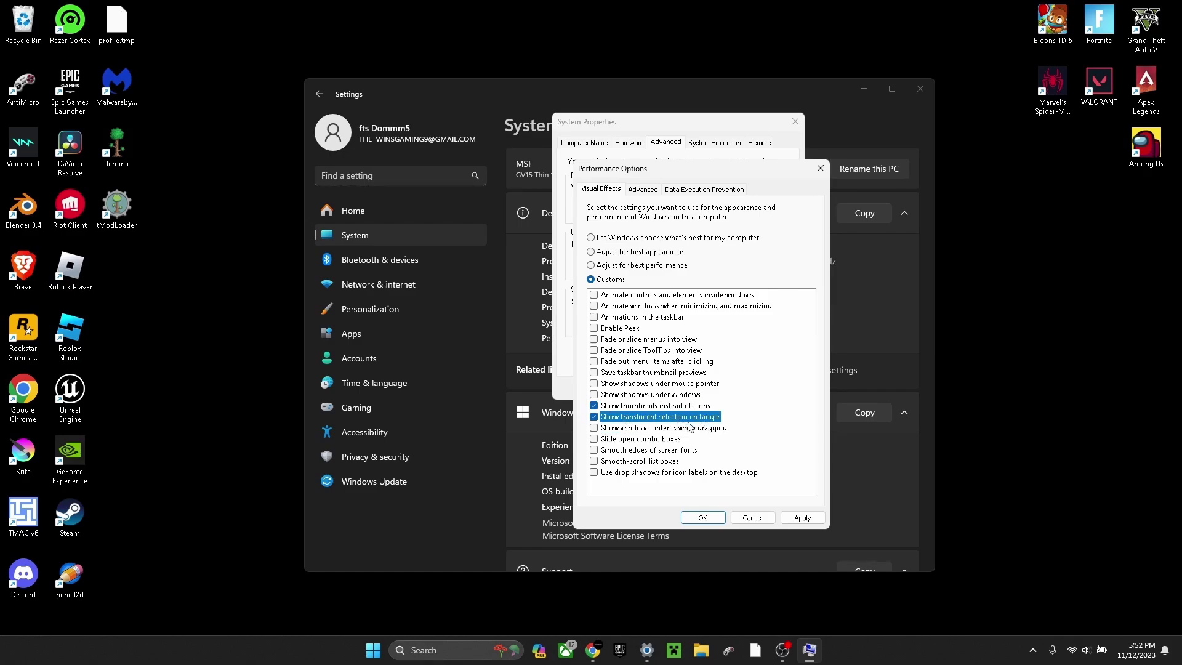
pyautogui.press('Return')
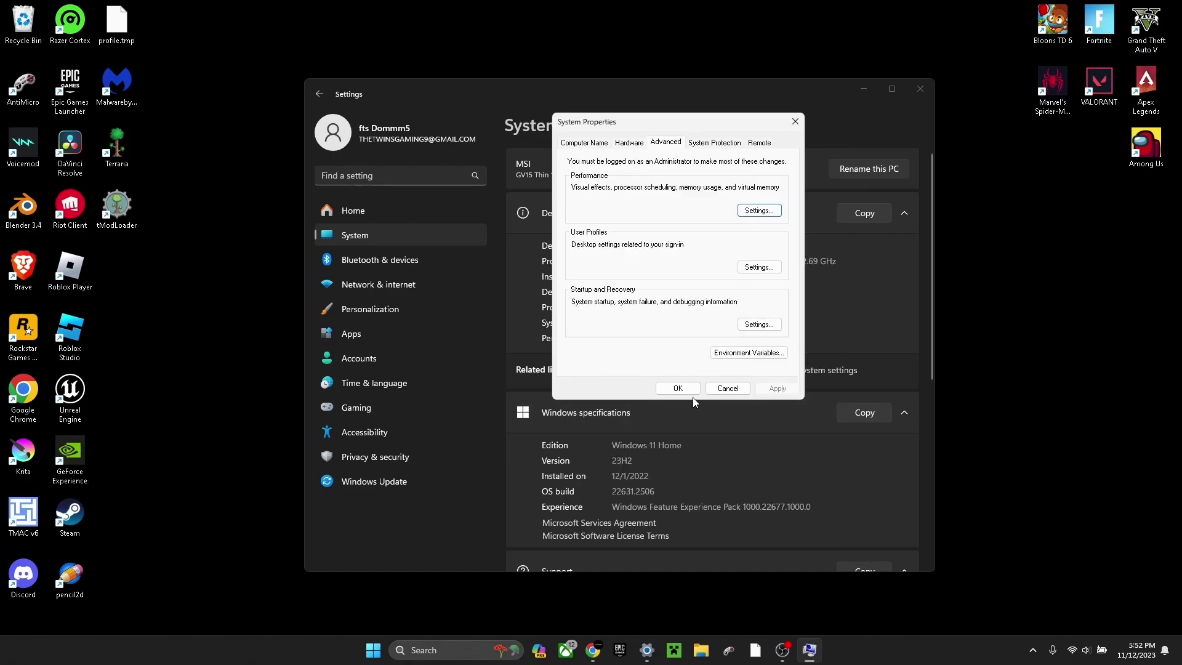
pyautogui.click(678, 387)
# Search Windows for the Control Panel and open it
pyautogui.click(492, 650)
pyautogui.write('control Panel')
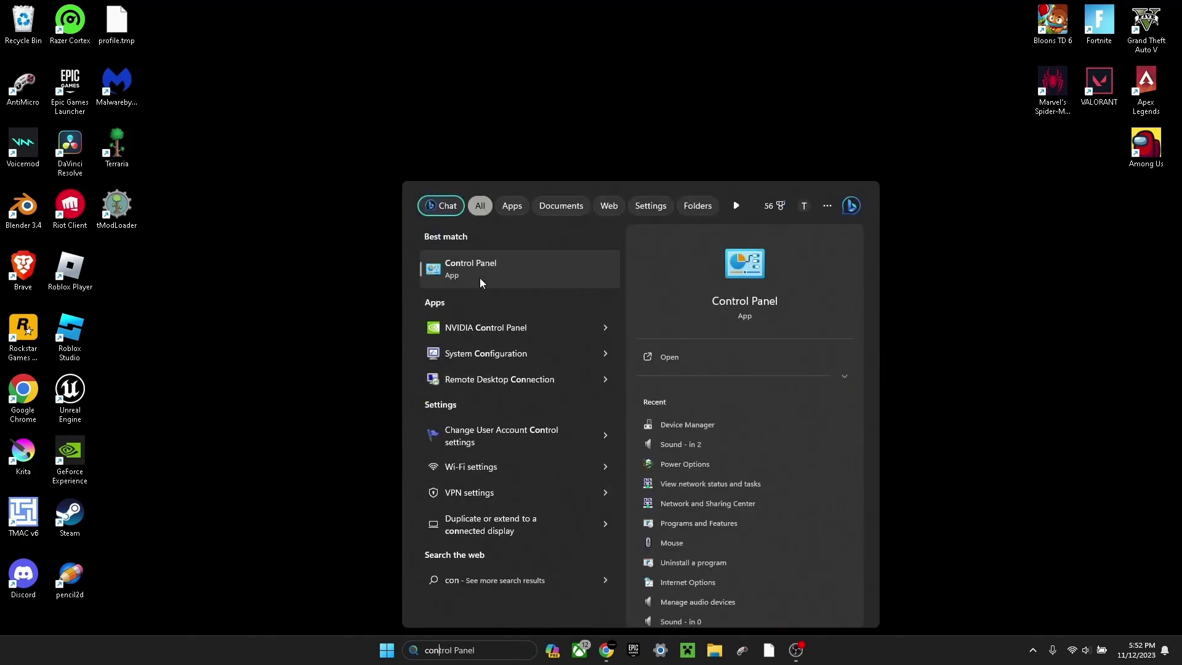
pyautogui.click(481, 270)
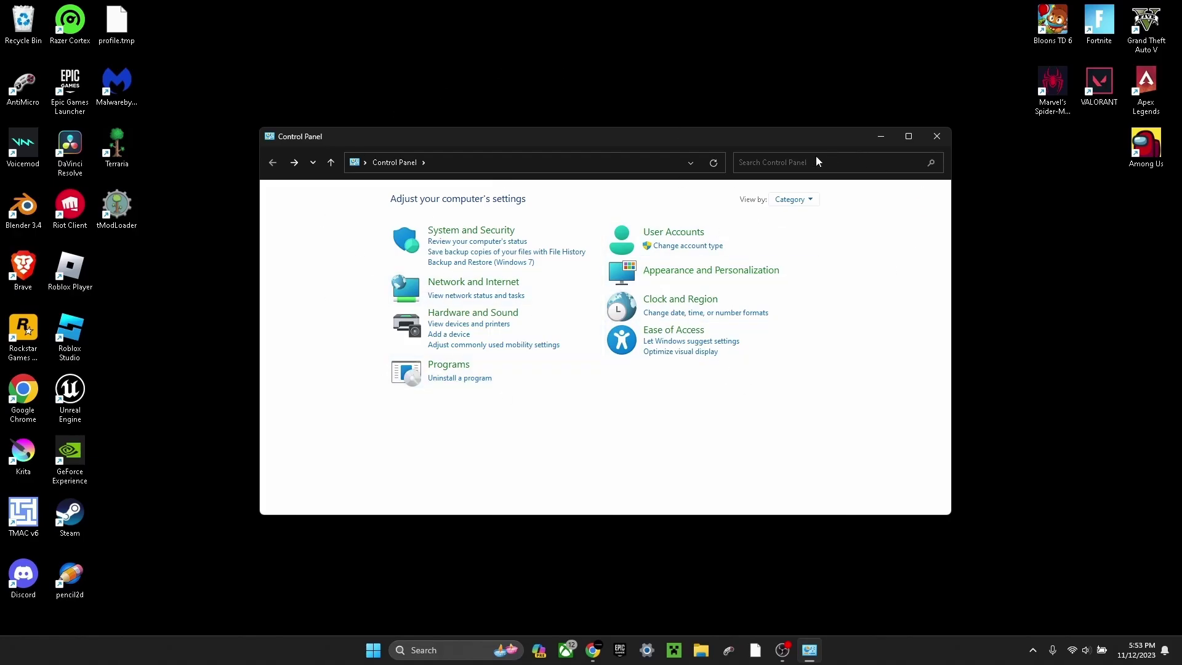
# Find Power Options in the Control Panel and activate the Ultimate Performance power plan
pyautogui.click(862, 162)
pyautogui.write('power')
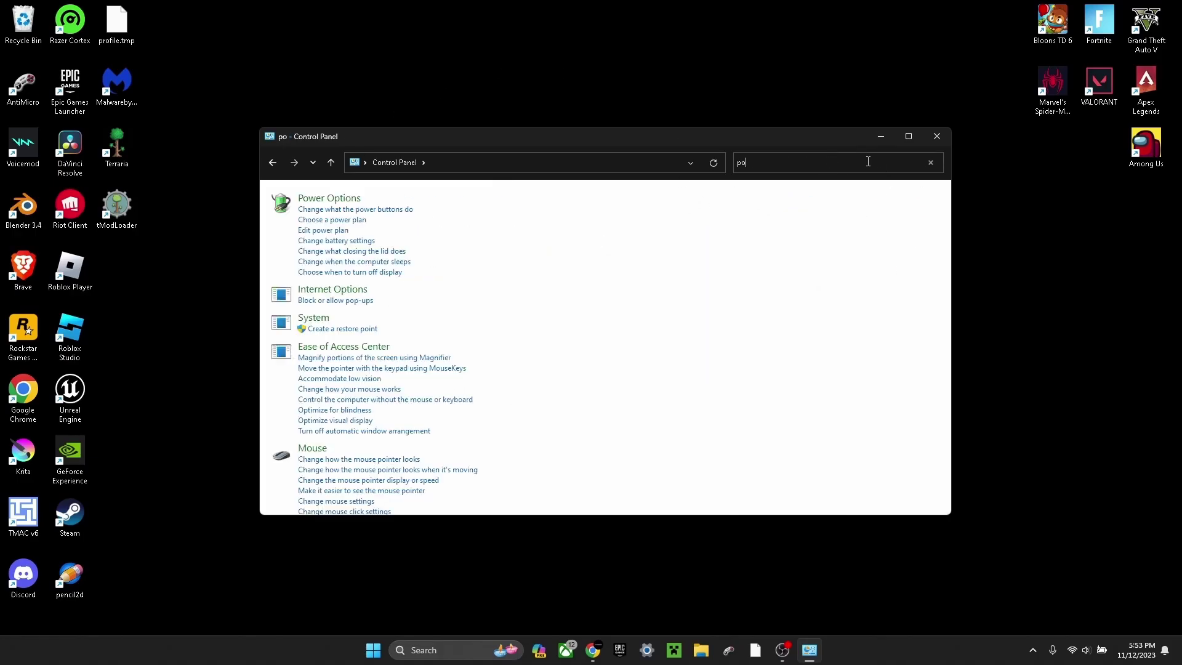
pyautogui.click(338, 199)
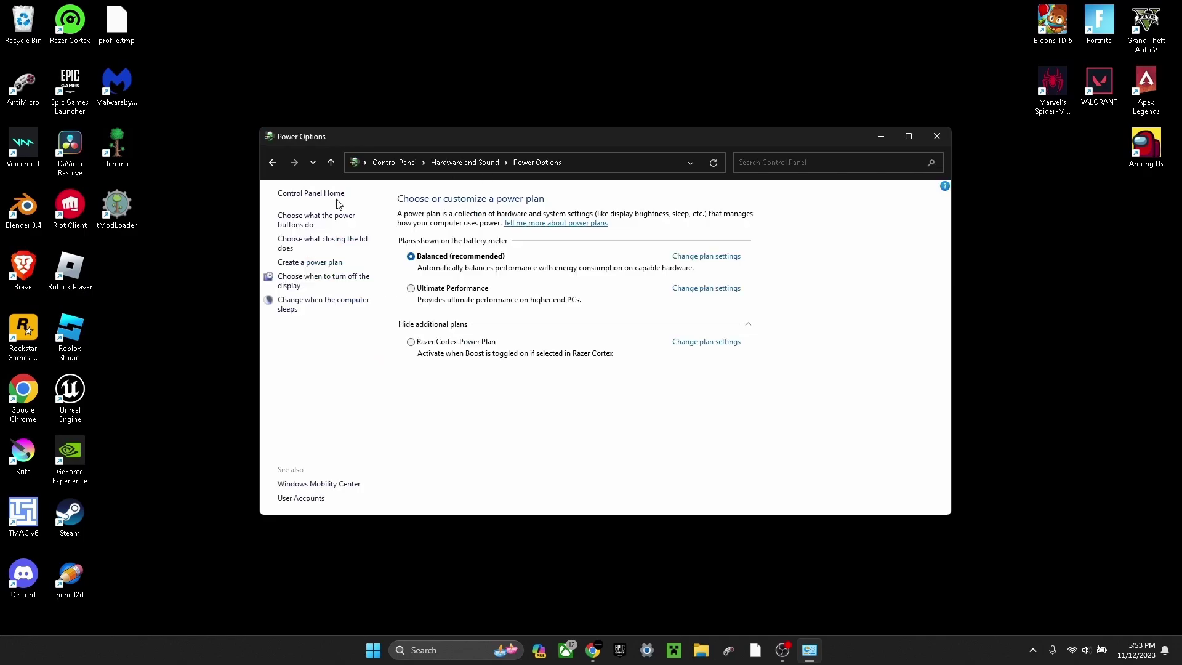
pyautogui.click(428, 293)
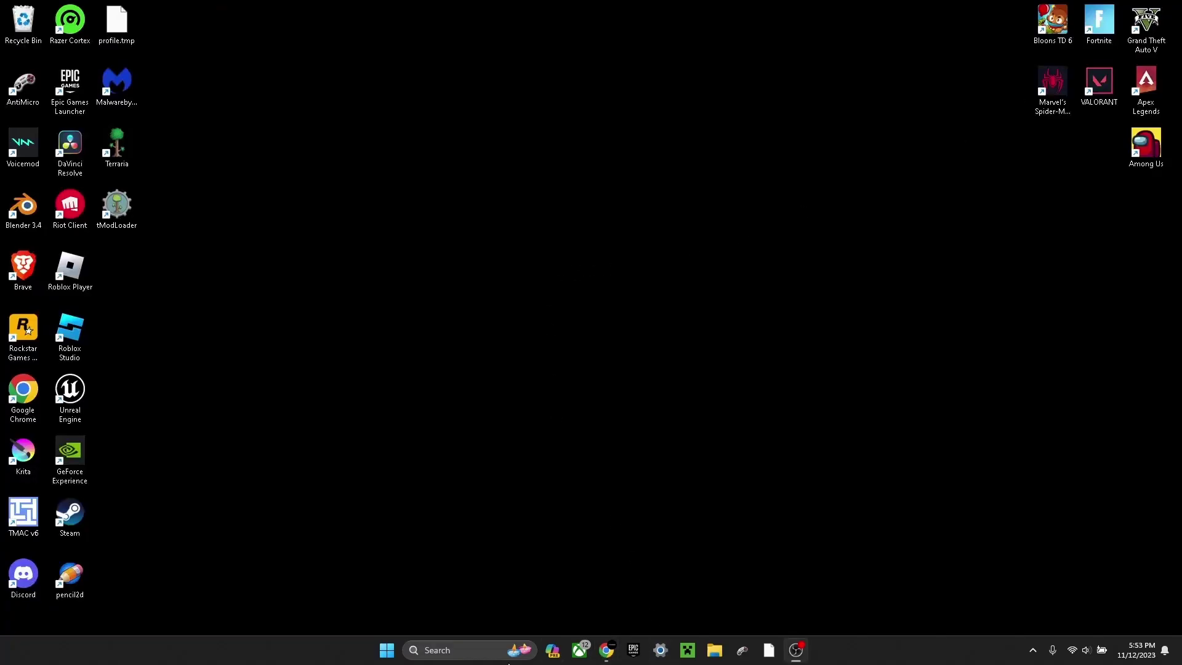
# Open the Game Bar page of the Windows gaming settings to check the controller option
pyautogui.click(396, 646)
pyautogui.click(732, 298)
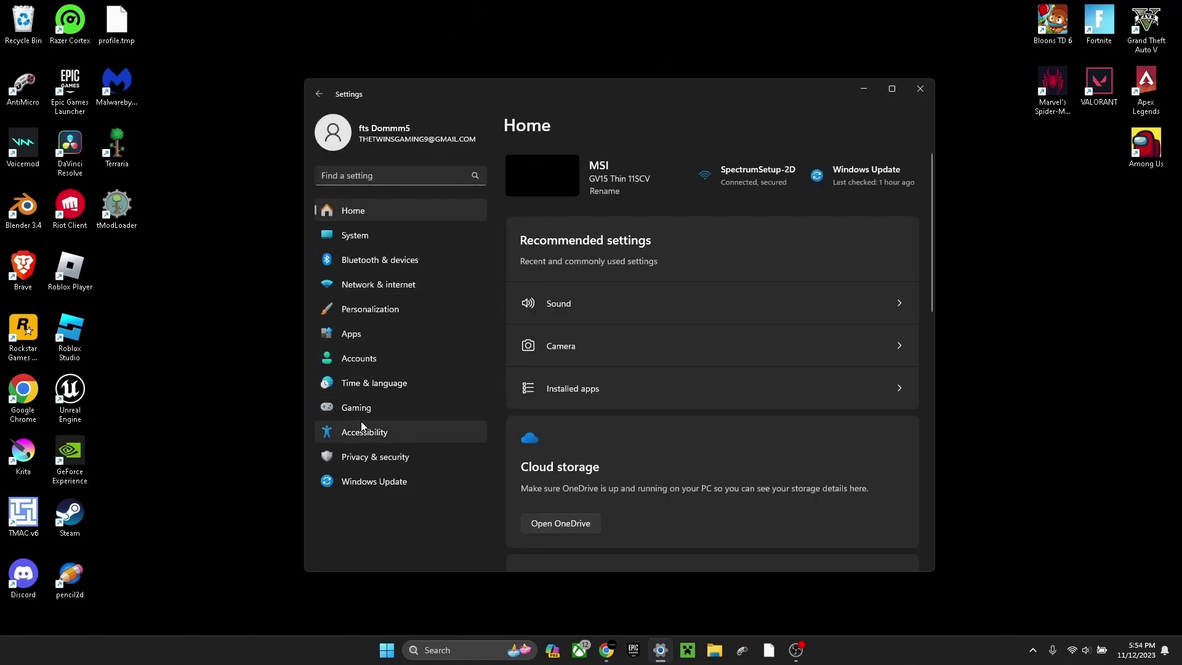
pyautogui.click(416, 415)
pyautogui.click(627, 172)
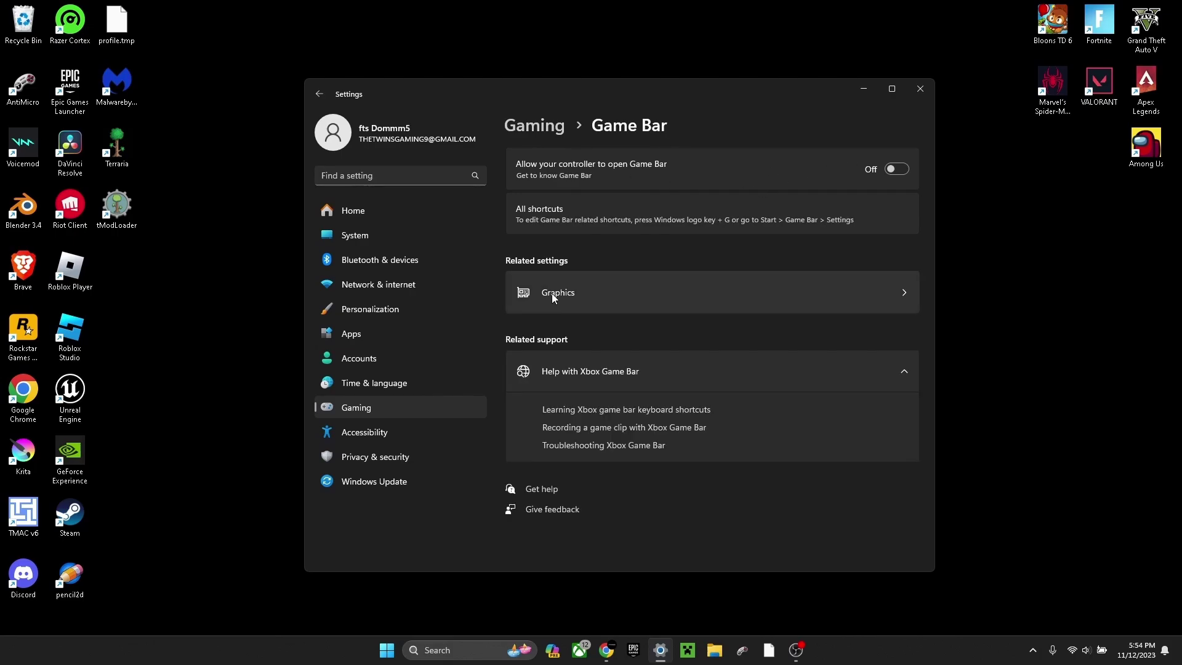
# Open the related Graphics settings and review the apps listed under custom options
pyautogui.click(572, 302)
pyautogui.scroll(-5, 584, 312)
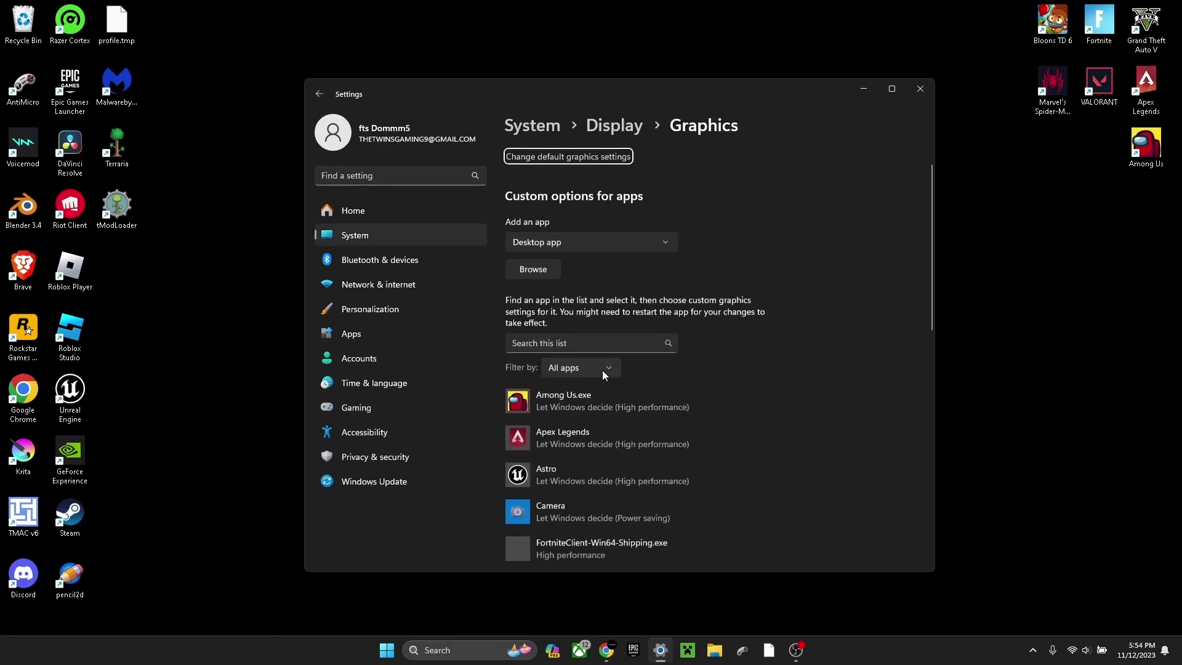
pyautogui.scroll(-2, 580, 462)
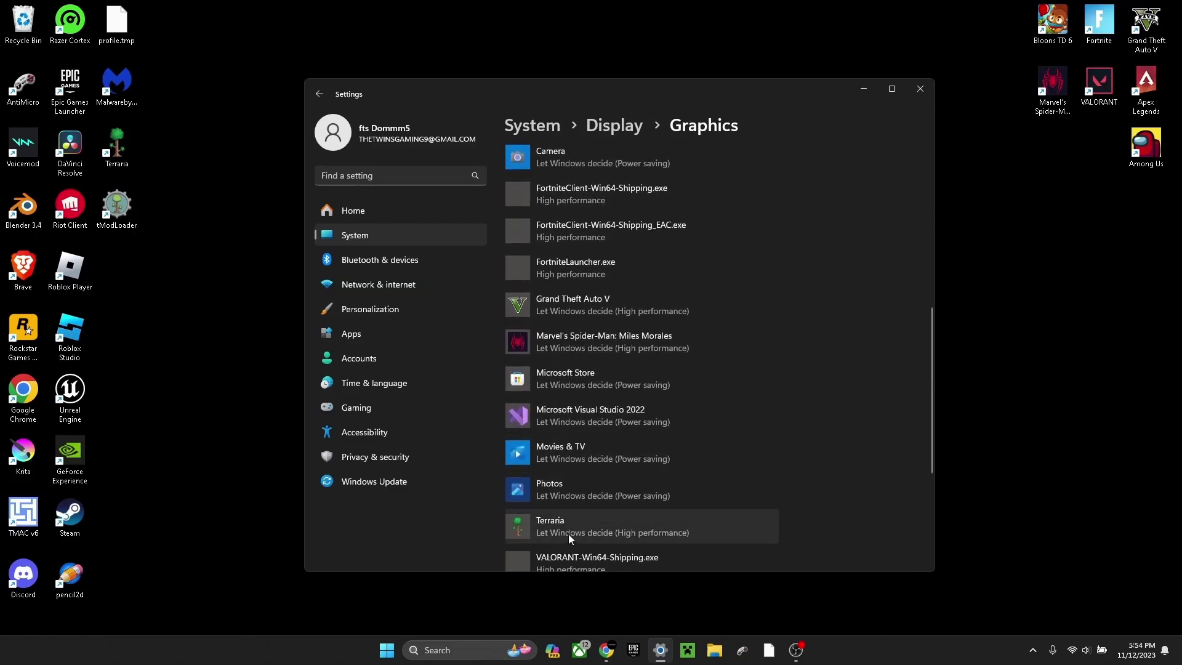
pyautogui.scroll(-4, 571, 205)
pyautogui.scroll(5, 586, 430)
pyautogui.scroll(5, 602, 460)
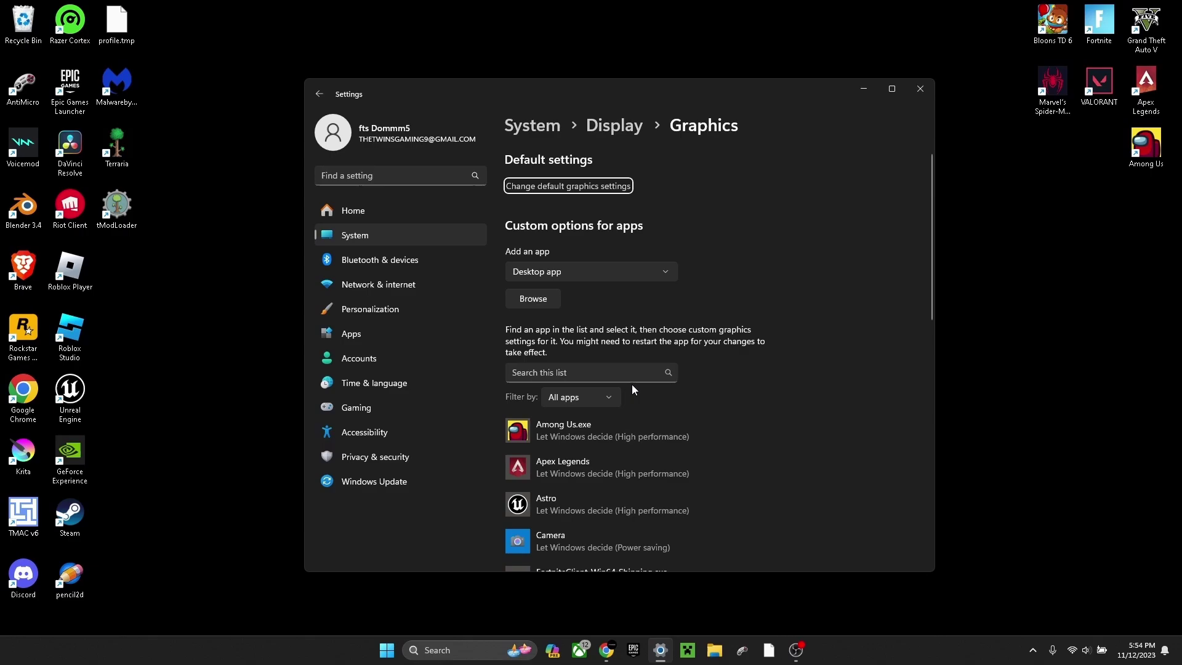
# Browse for a desktop app to add in Fortnite's Win64 binaries folder on the T7 (E:) drive, and cancel the selection
pyautogui.click(598, 371)
pyautogui.click(544, 304)
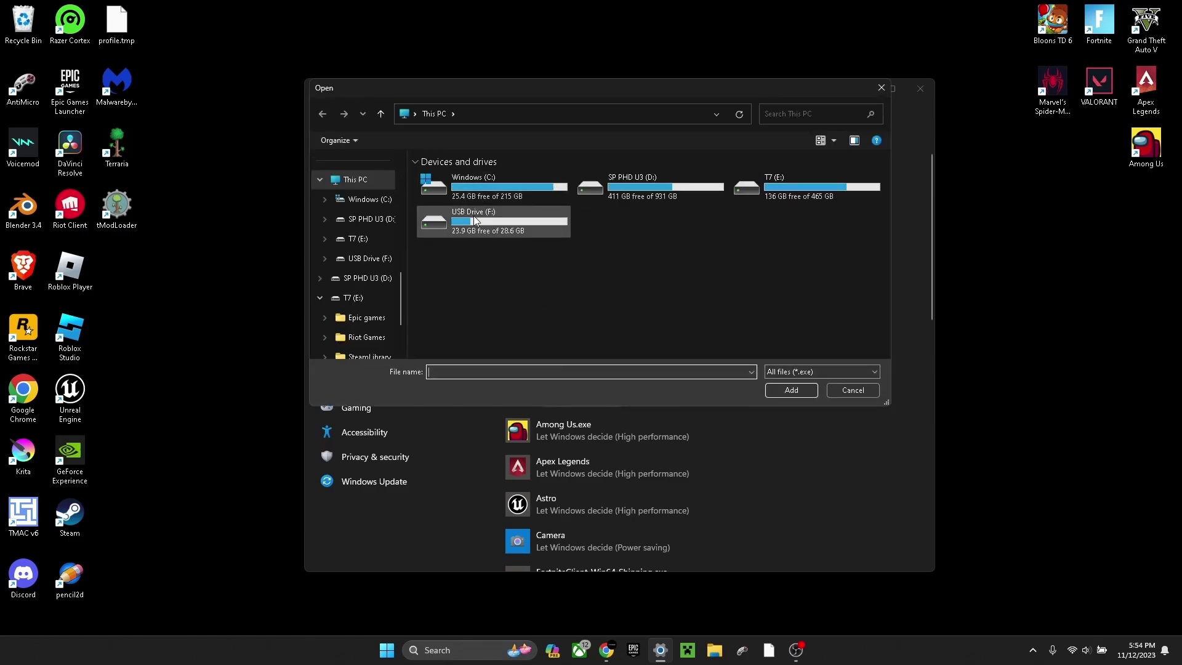
pyautogui.scroll(-2, 376, 326)
pyautogui.scroll(3, 380, 341)
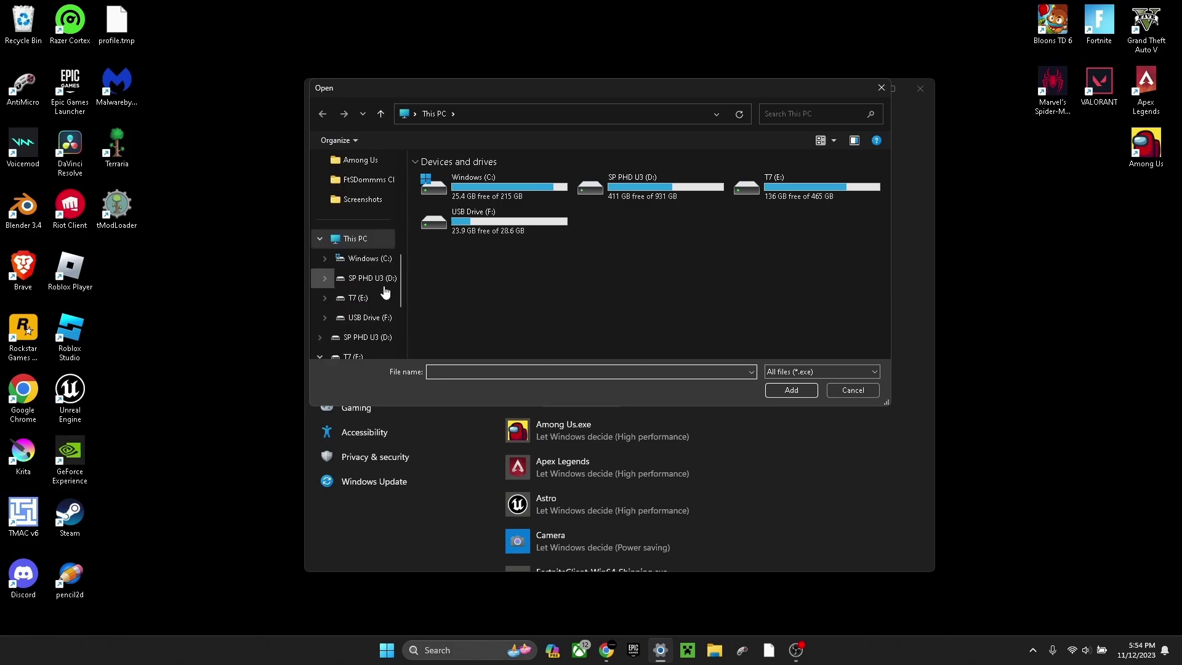
pyautogui.scroll(-2, 371, 343)
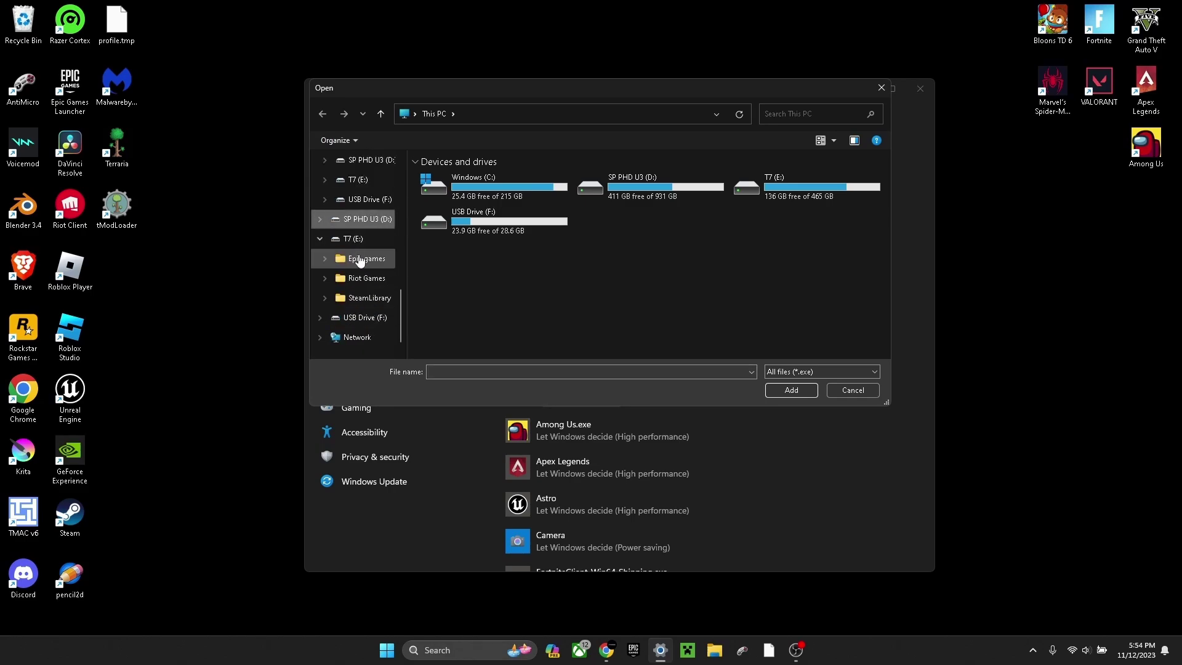
pyautogui.click(361, 241)
pyautogui.click(377, 259)
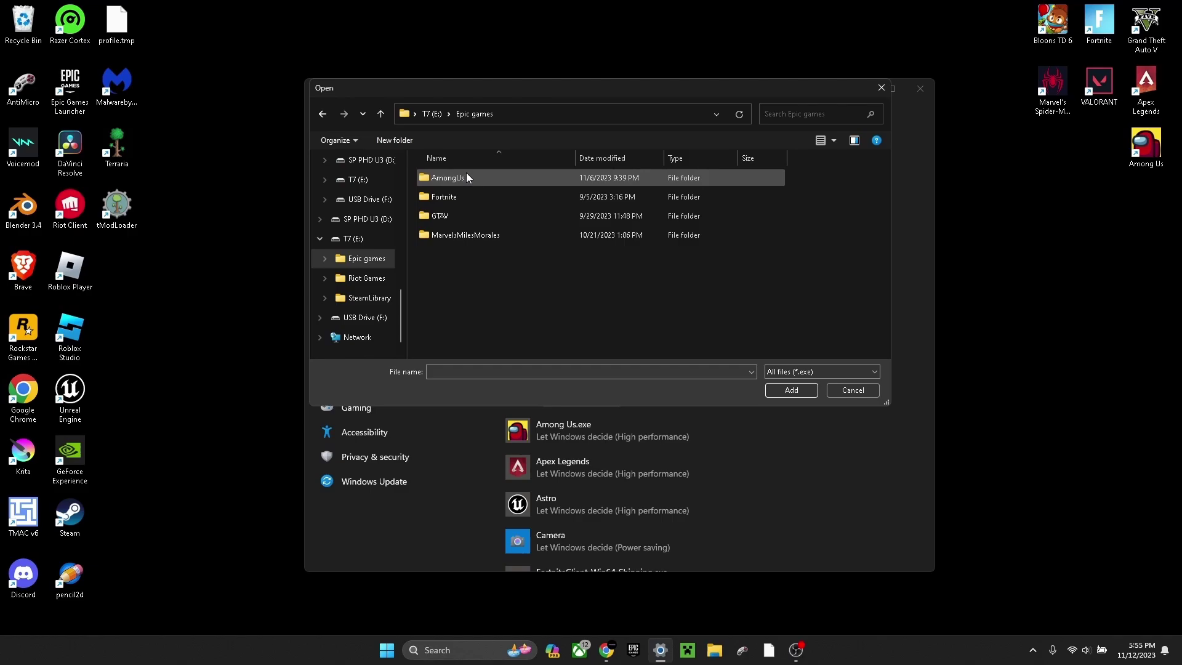
pyautogui.doubleClick(460, 195)
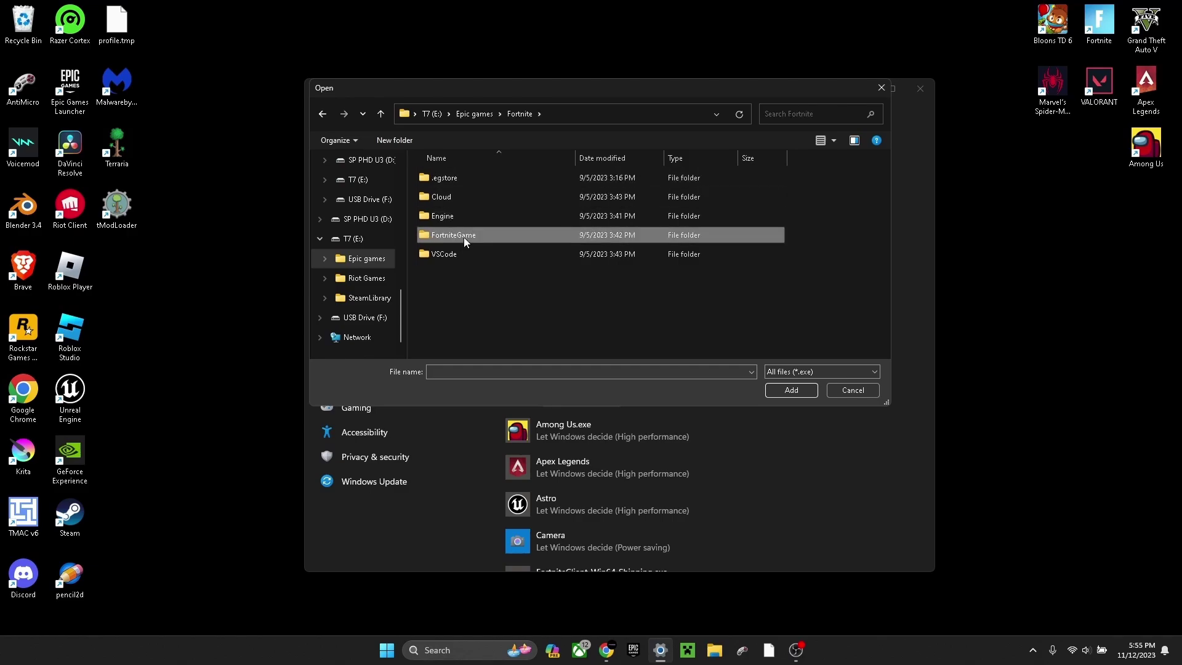
pyautogui.doubleClick(463, 236)
pyautogui.doubleClick(470, 177)
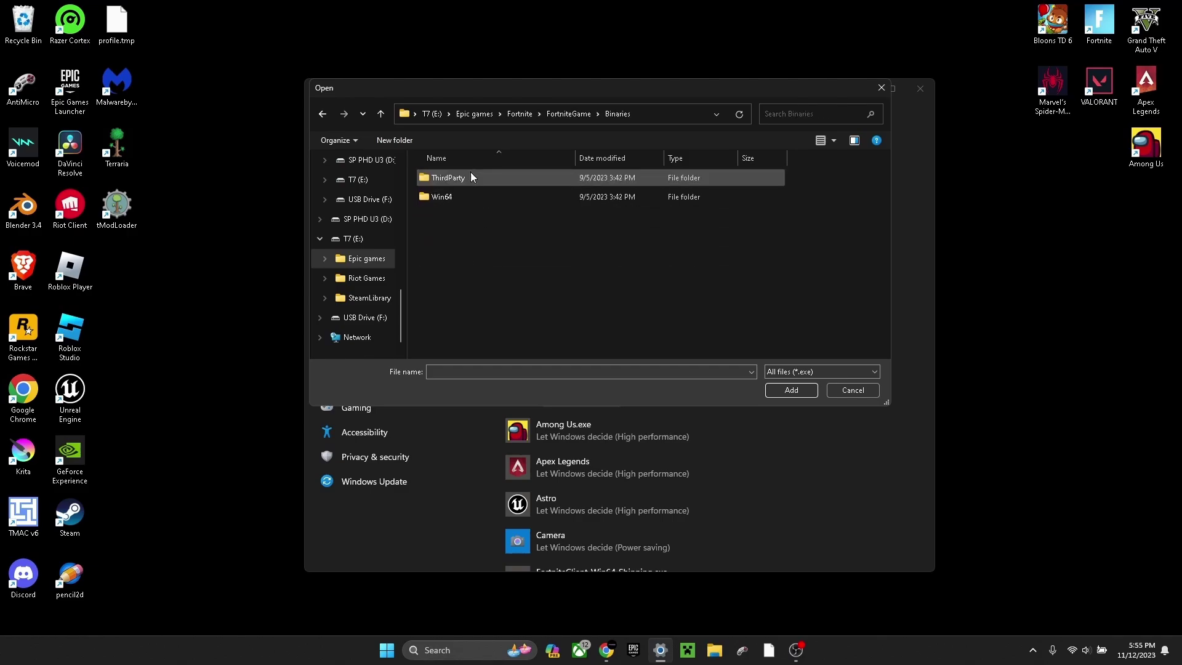
pyautogui.doubleClick(467, 196)
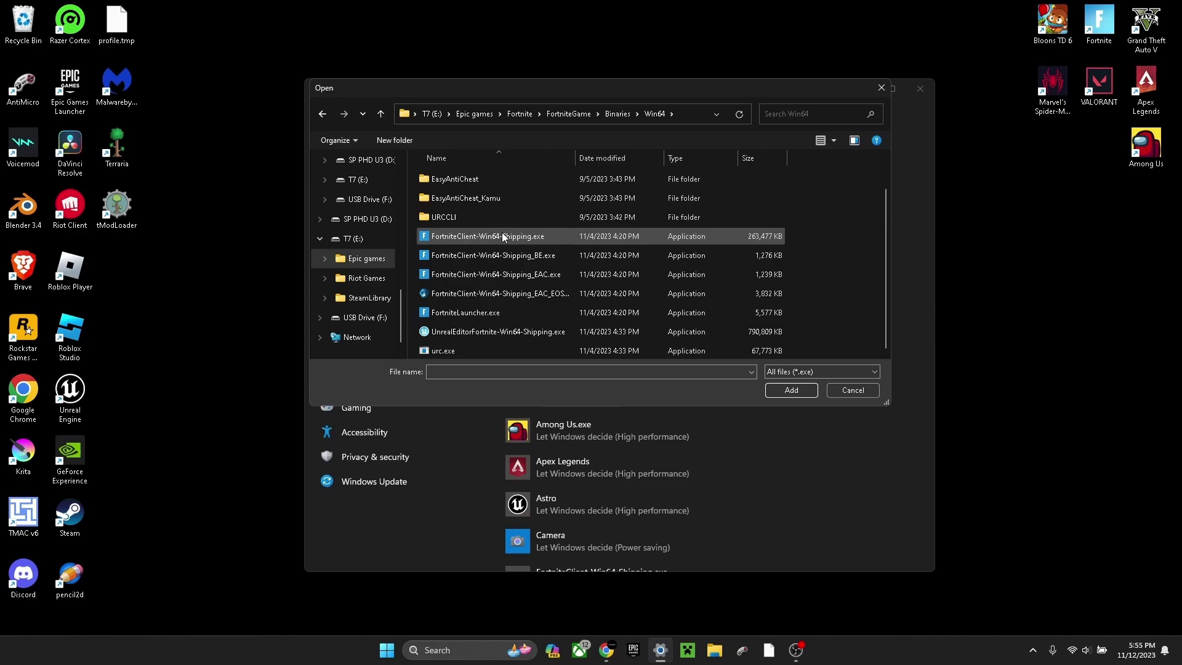
pyautogui.click(852, 394)
# Save the High performance graphics preference for FortniteLauncher.exe in the custom app options
pyautogui.scroll(-8, 592, 408)
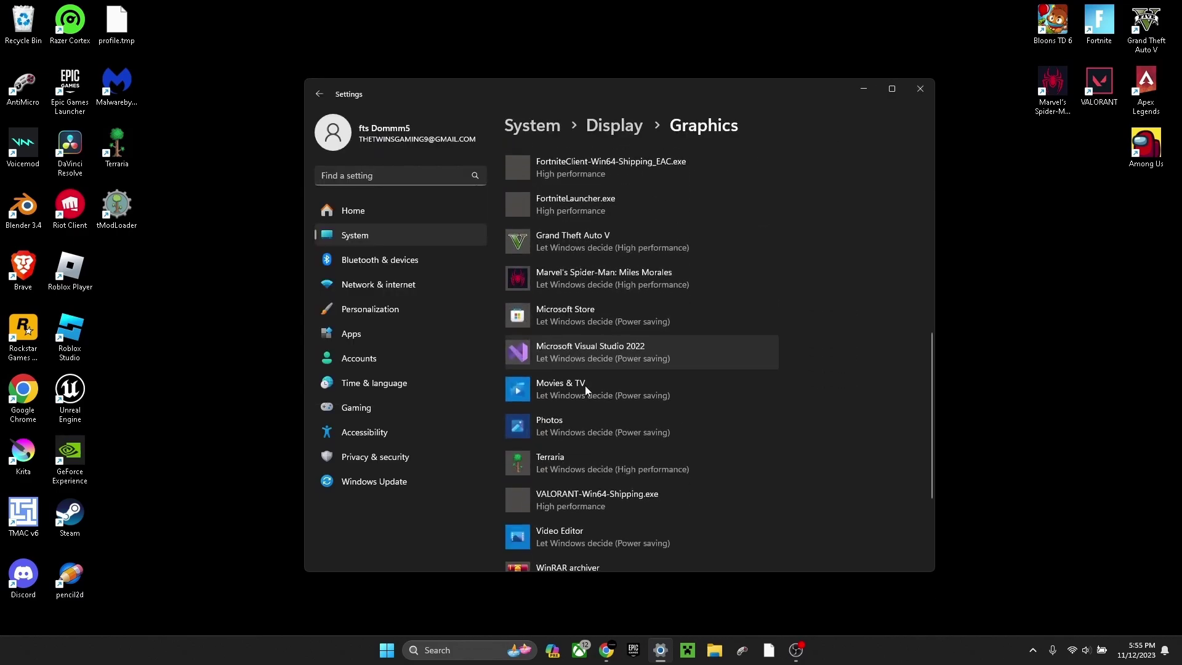
pyautogui.scroll(-3, 584, 388)
pyautogui.scroll(8, 585, 388)
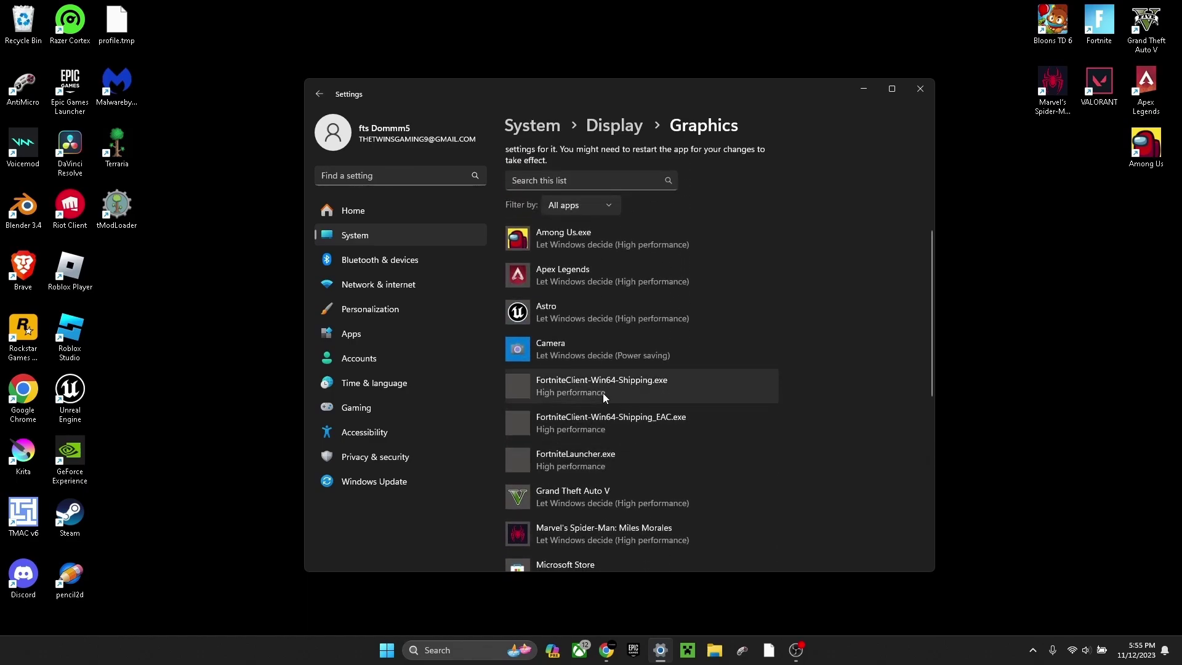
pyautogui.click(617, 460)
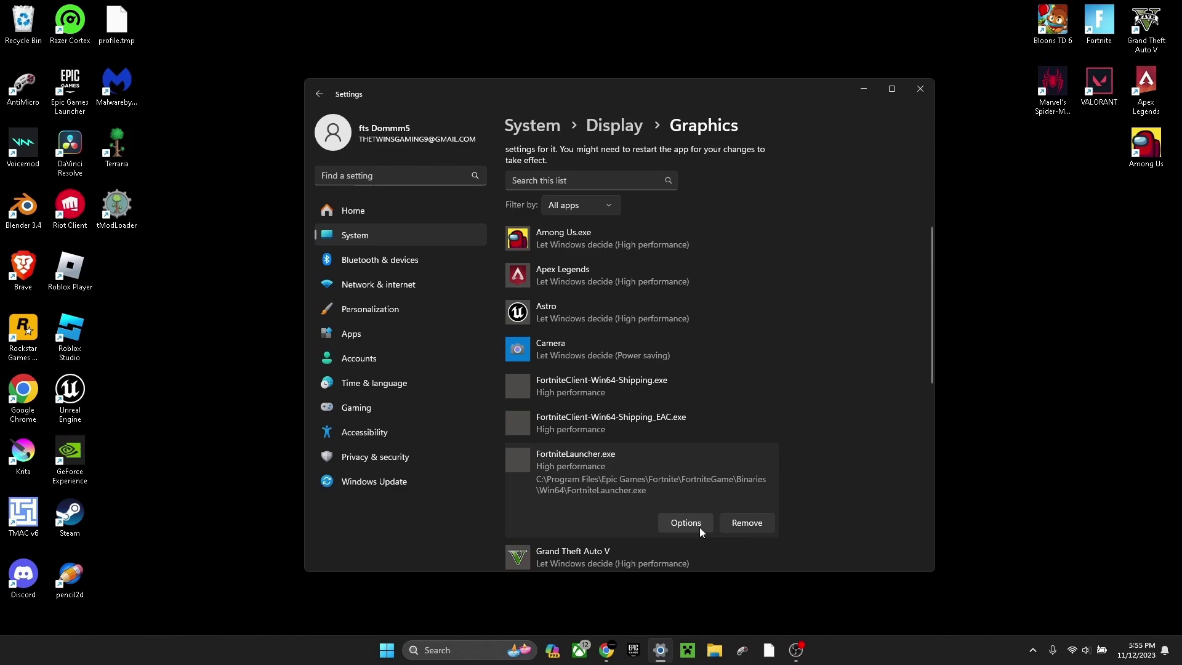
pyautogui.click(699, 525)
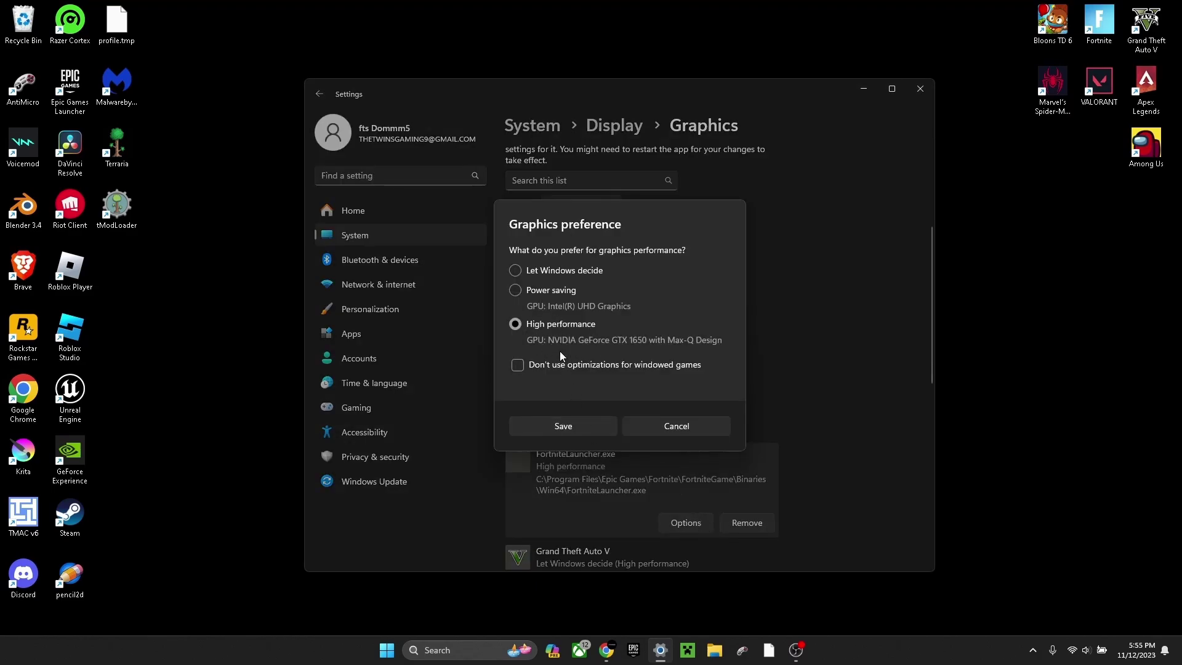
pyautogui.click(589, 428)
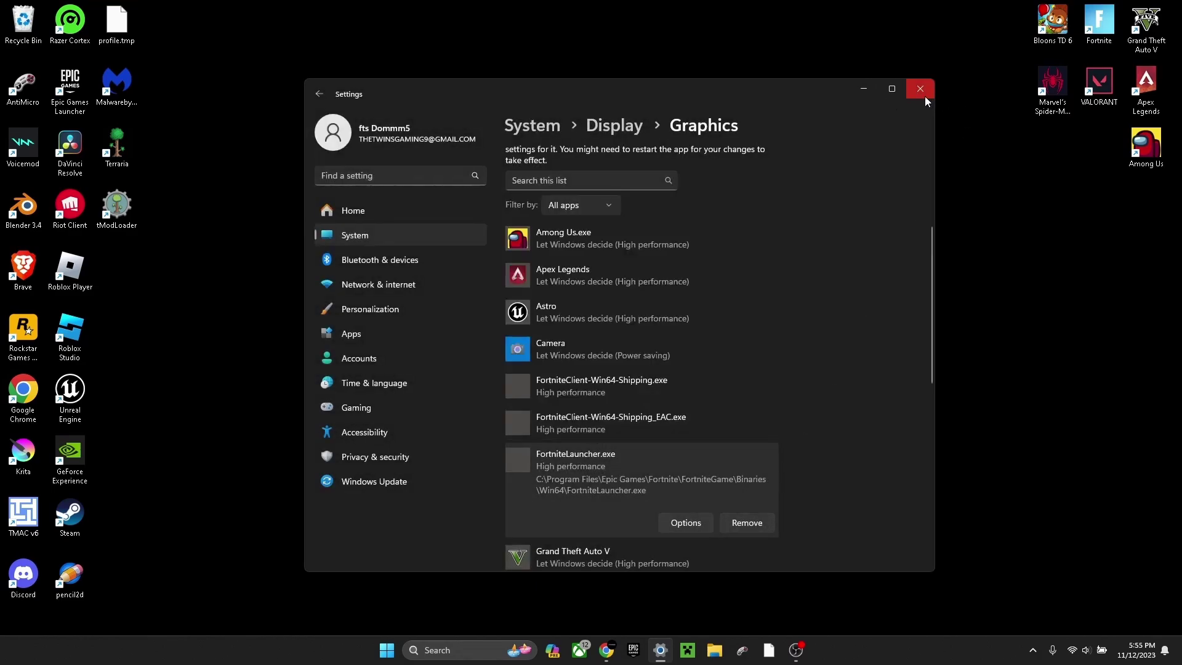
# Open Fortnite's installation folder from its management options in the Epic Games Launcher library
pyautogui.click(633, 650)
pyautogui.rightClick(648, 333)
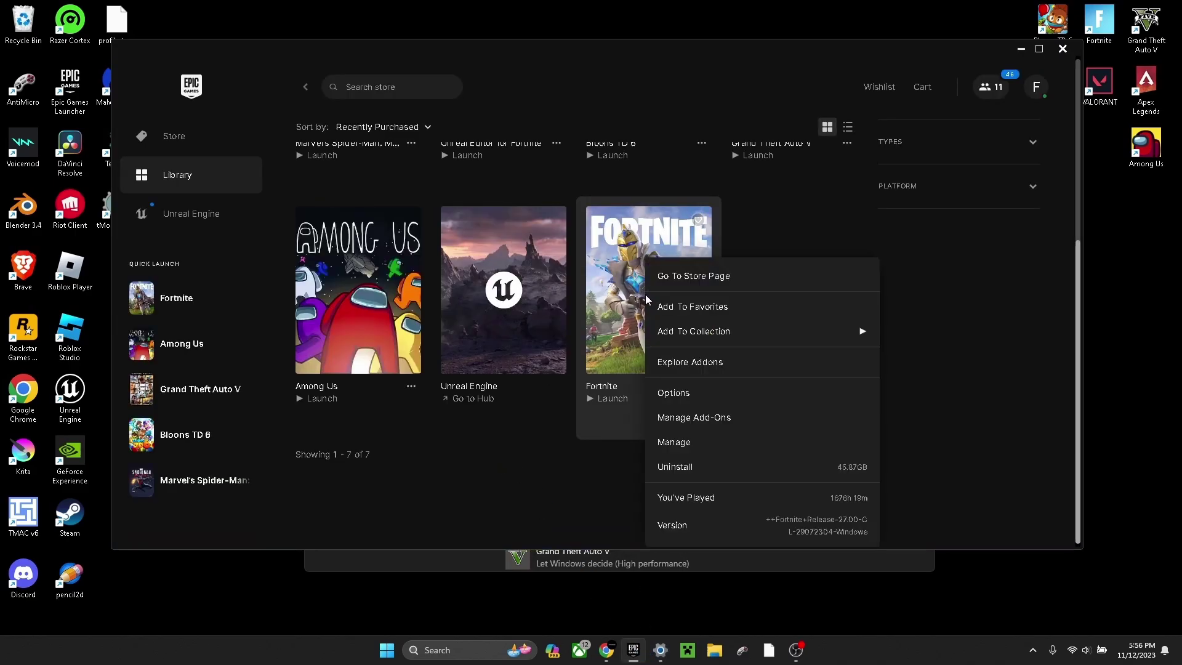
pyautogui.click(808, 247)
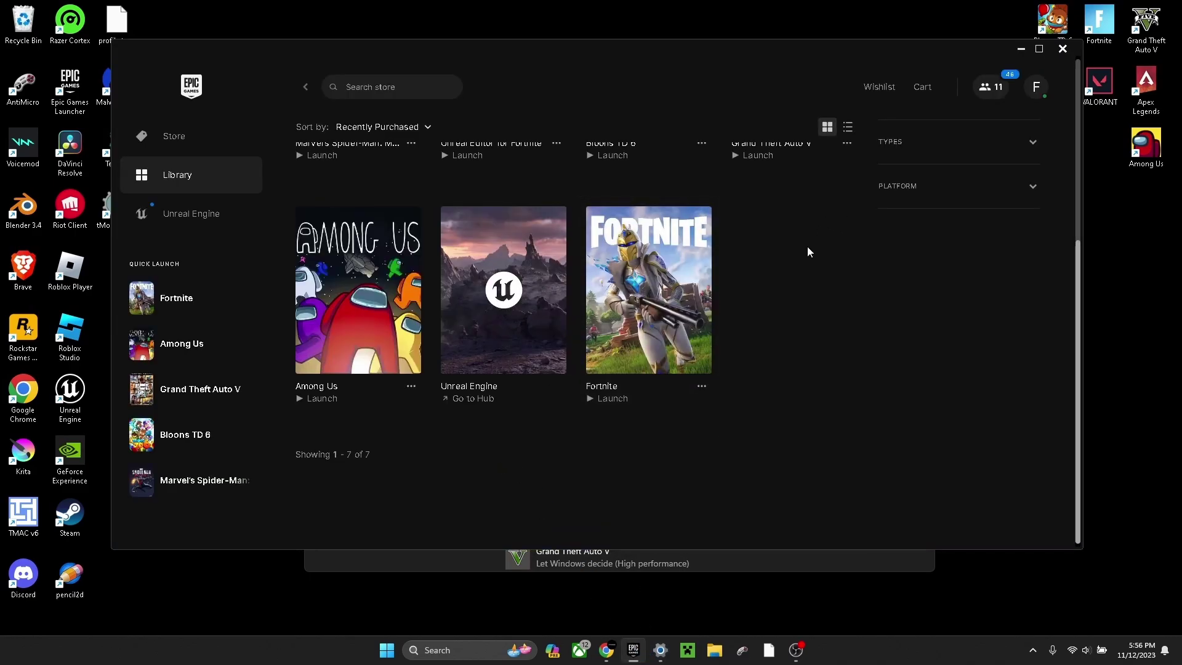
pyautogui.click(701, 386)
pyautogui.click(526, 270)
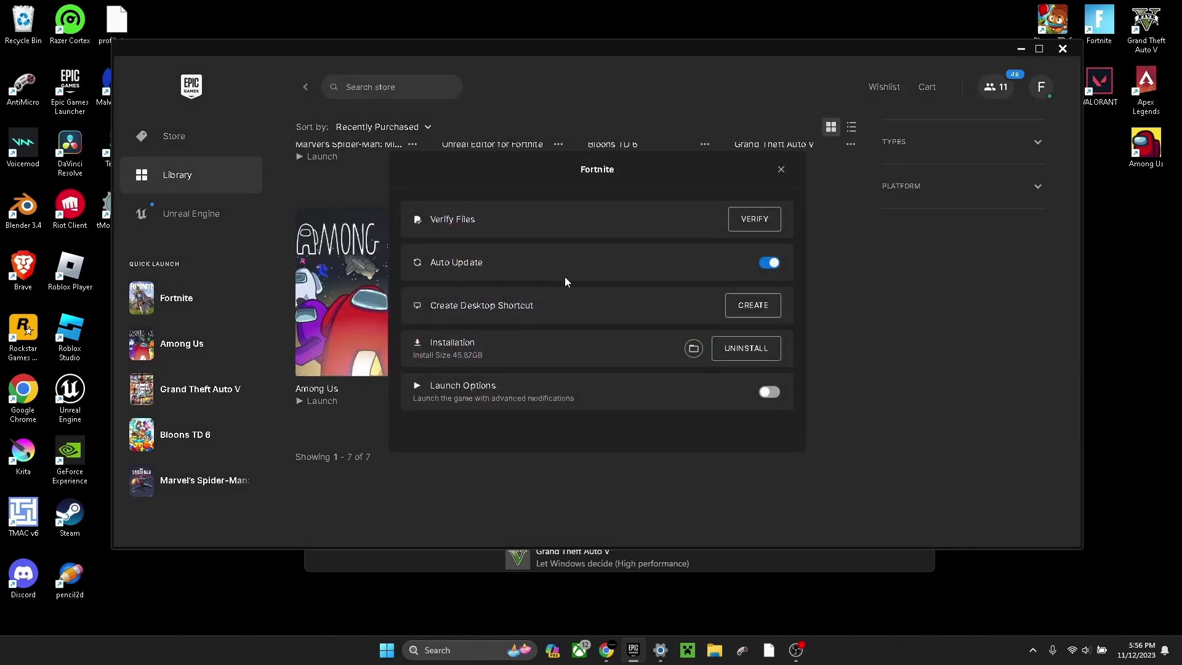
pyautogui.click(693, 349)
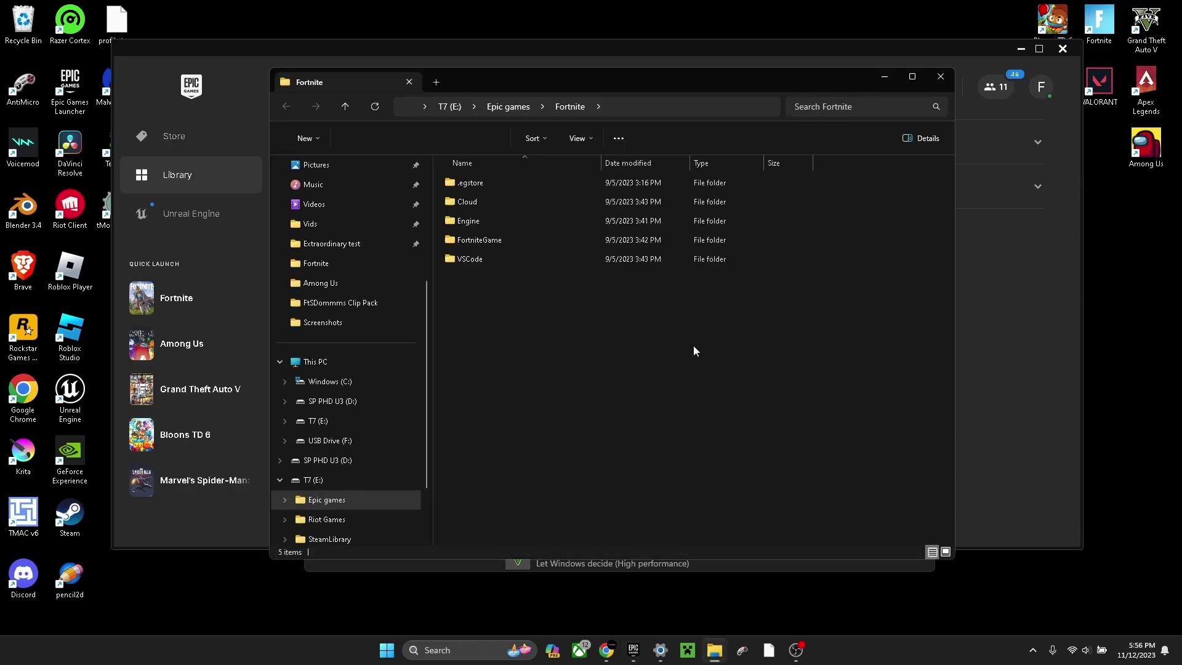
# Browse to the FortniteGame\Binaries\Win64 folder, copy its full path, and close the folder window
pyautogui.doubleClick(555, 238)
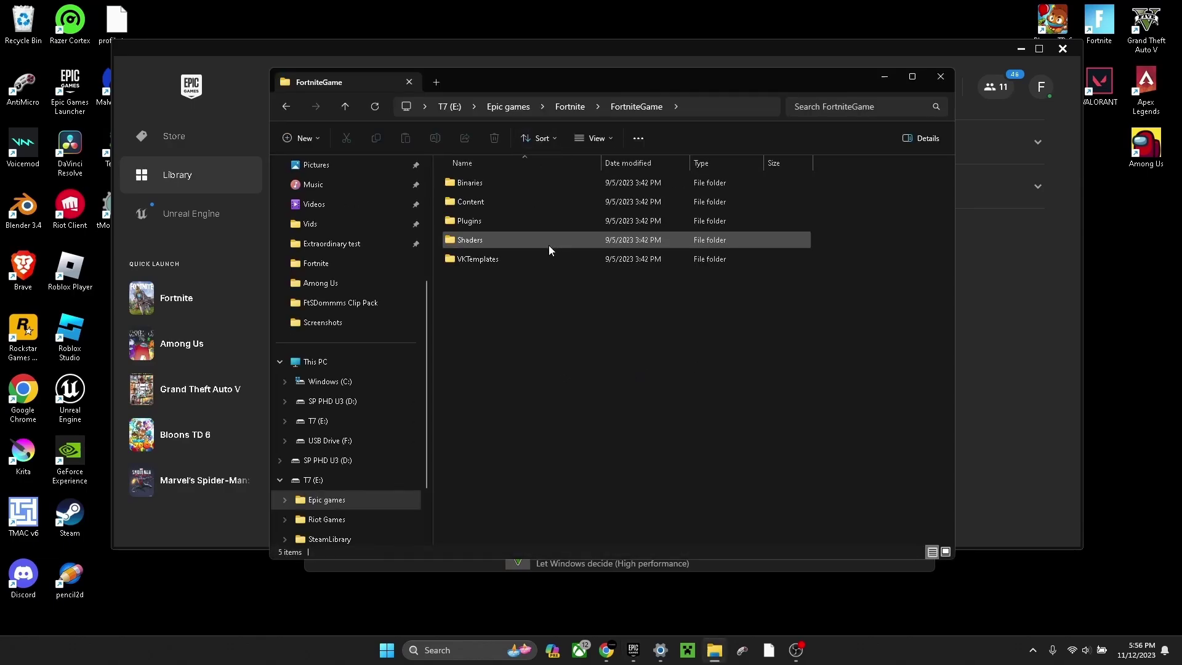
pyautogui.click(574, 109)
pyautogui.doubleClick(489, 240)
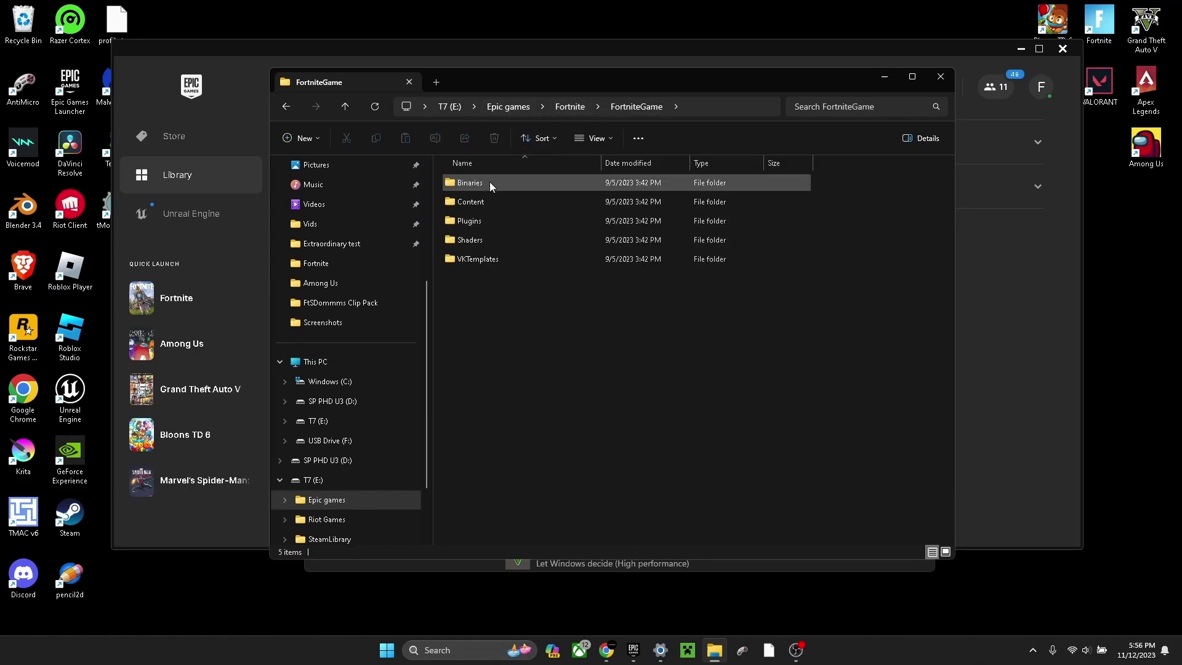
pyautogui.doubleClick(489, 182)
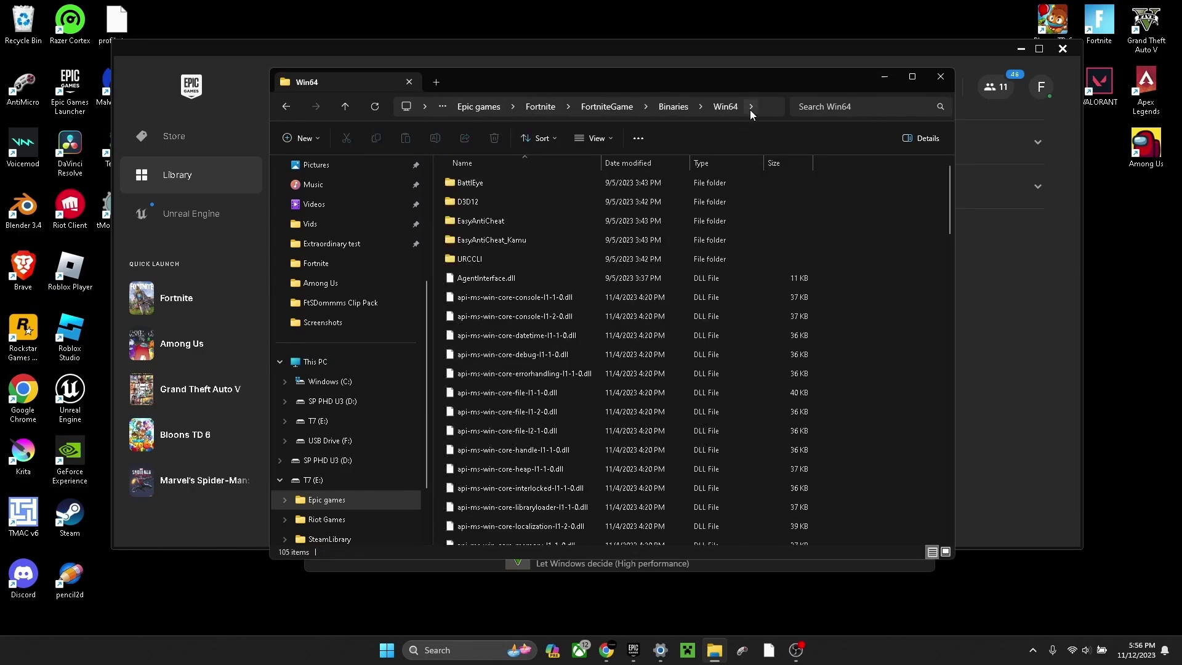
pyautogui.click(762, 108)
pyautogui.click(688, 109)
pyautogui.moveTo(688, 110); pyautogui.dragTo(394, 110)
pyautogui.hotkey('ctrl', 'c')
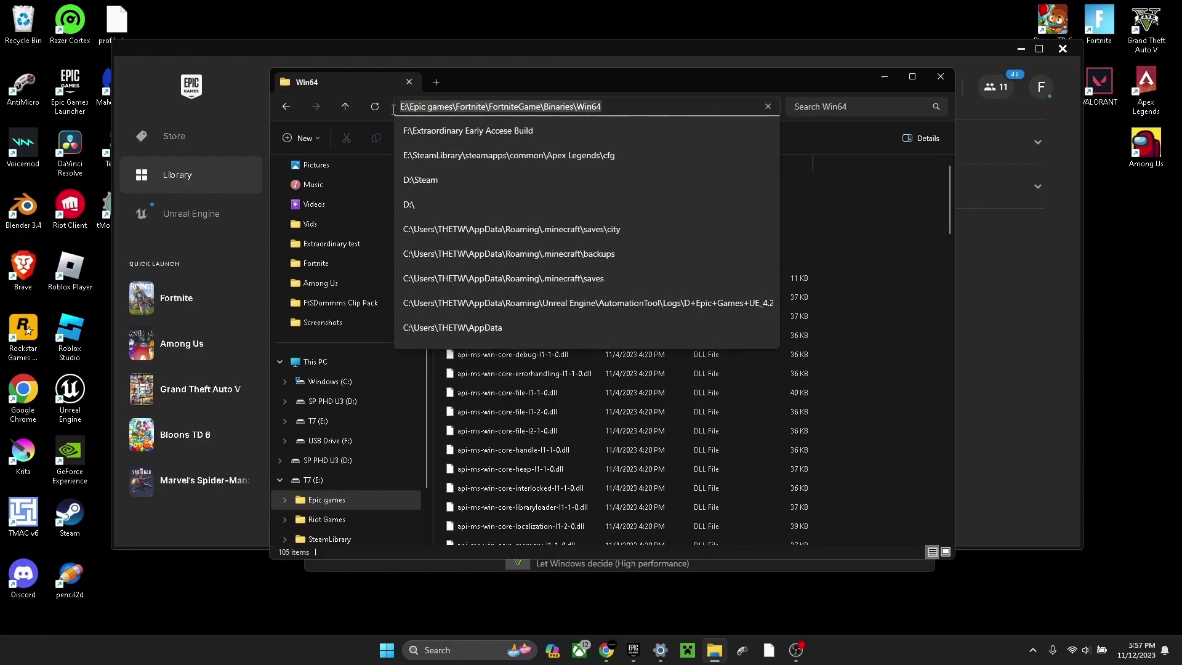
pyautogui.click(940, 76)
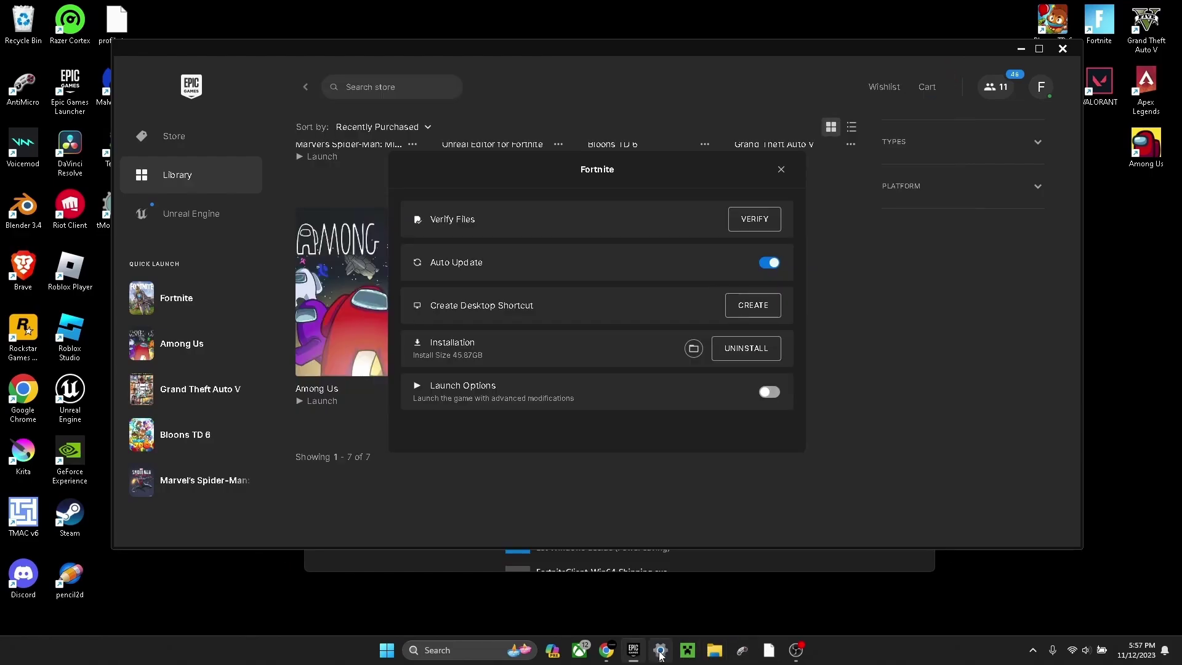
# In Windows Graphics settings, browse for a desktop app using the copied E:\Epic games\Fortnite\FortniteGame\Binaries\Win64 path and pick an entry there
pyautogui.click(544, 298)
pyautogui.click(604, 111)
pyautogui.hotkey('ctrl', 'v')
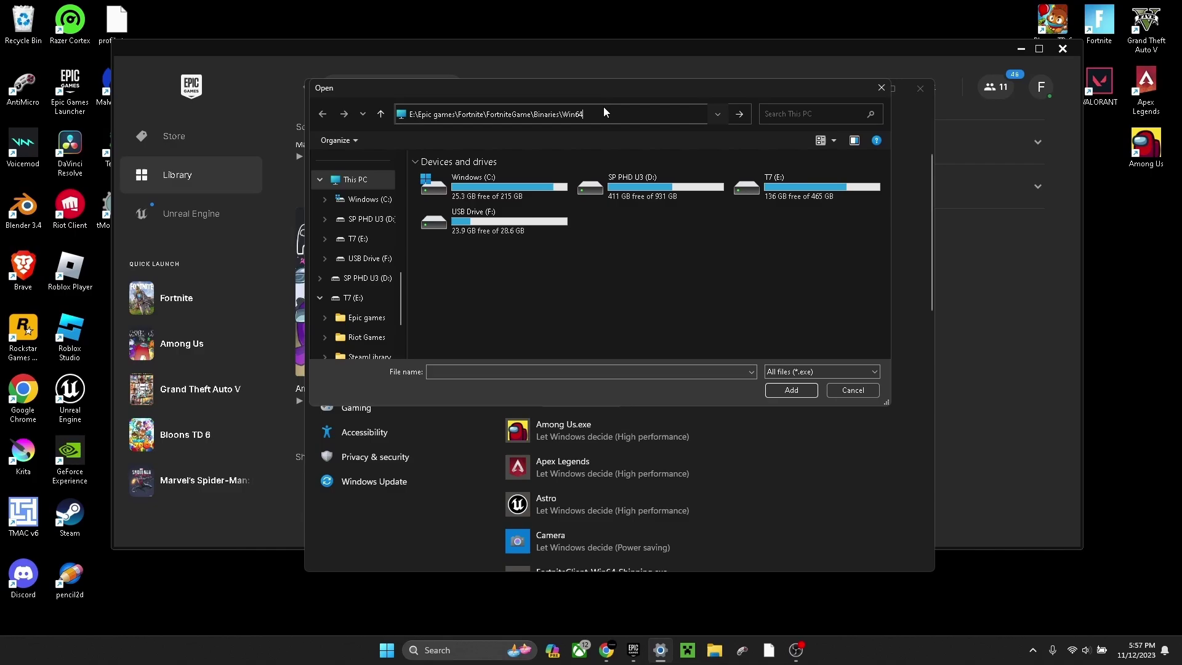
pyautogui.press('Return')
pyautogui.scroll(-1, 560, 352)
pyautogui.doubleClick(509, 303)
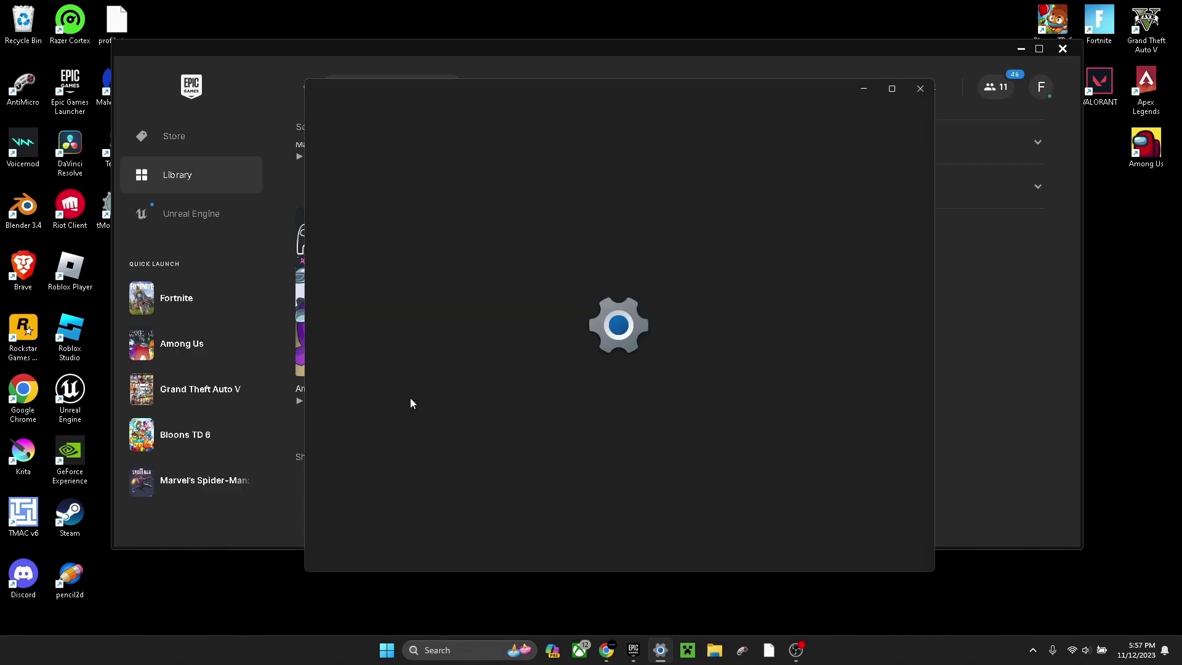
# Review the Game Mode and Captures pages of the Windows gaming settings, and close Settings
pyautogui.click(369, 413)
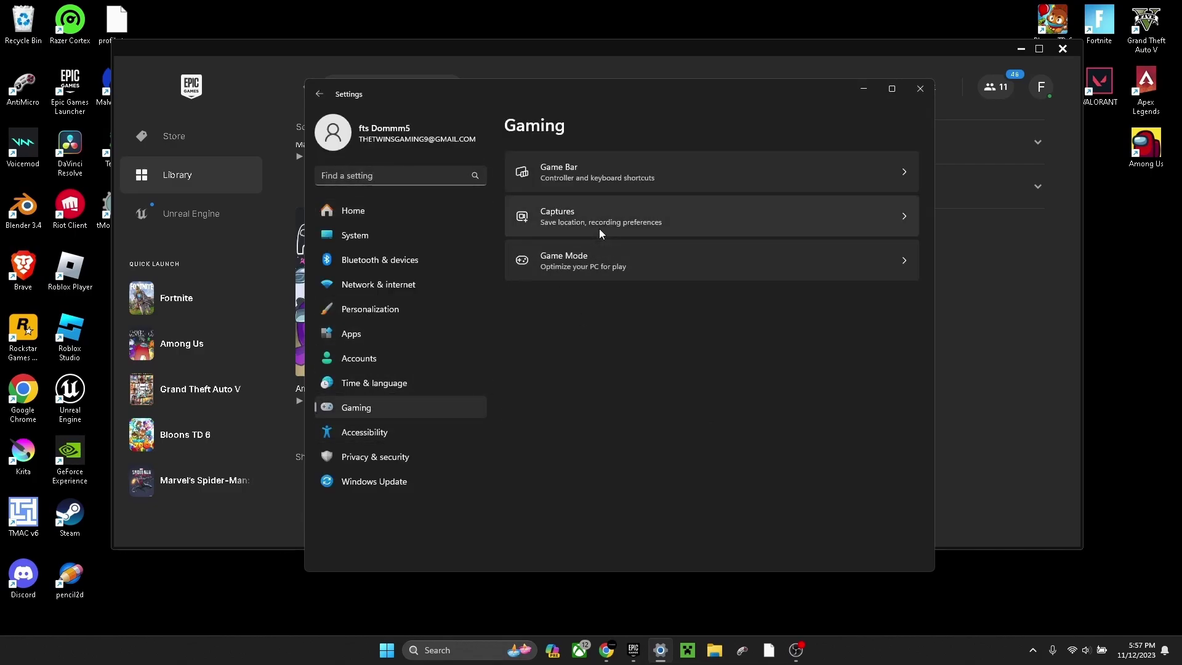
pyautogui.click(574, 259)
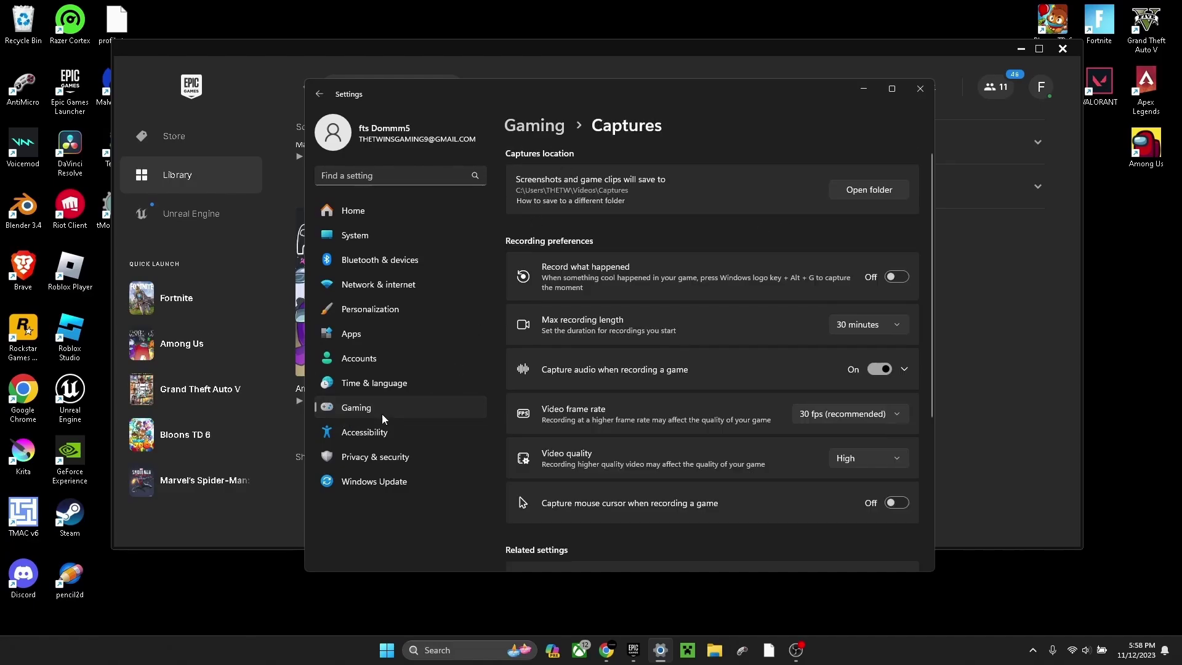
pyautogui.click(382, 414)
pyautogui.click(576, 220)
pyautogui.scroll(-5, 886, 344)
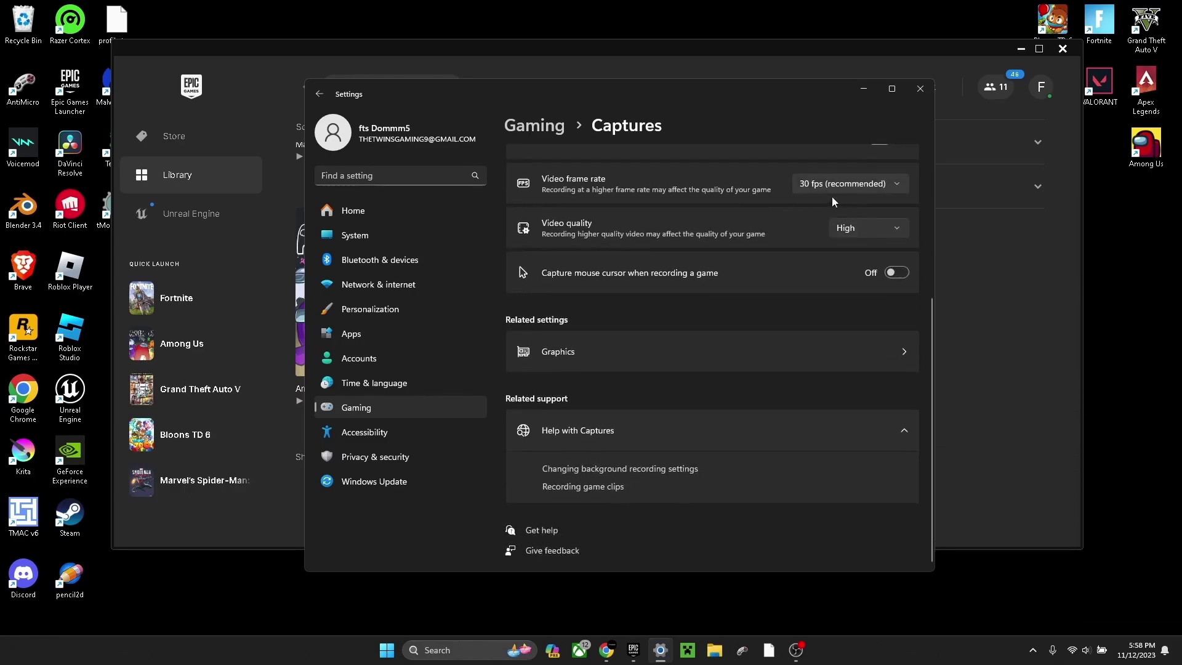
pyautogui.scroll(10, 794, 473)
pyautogui.click(921, 88)
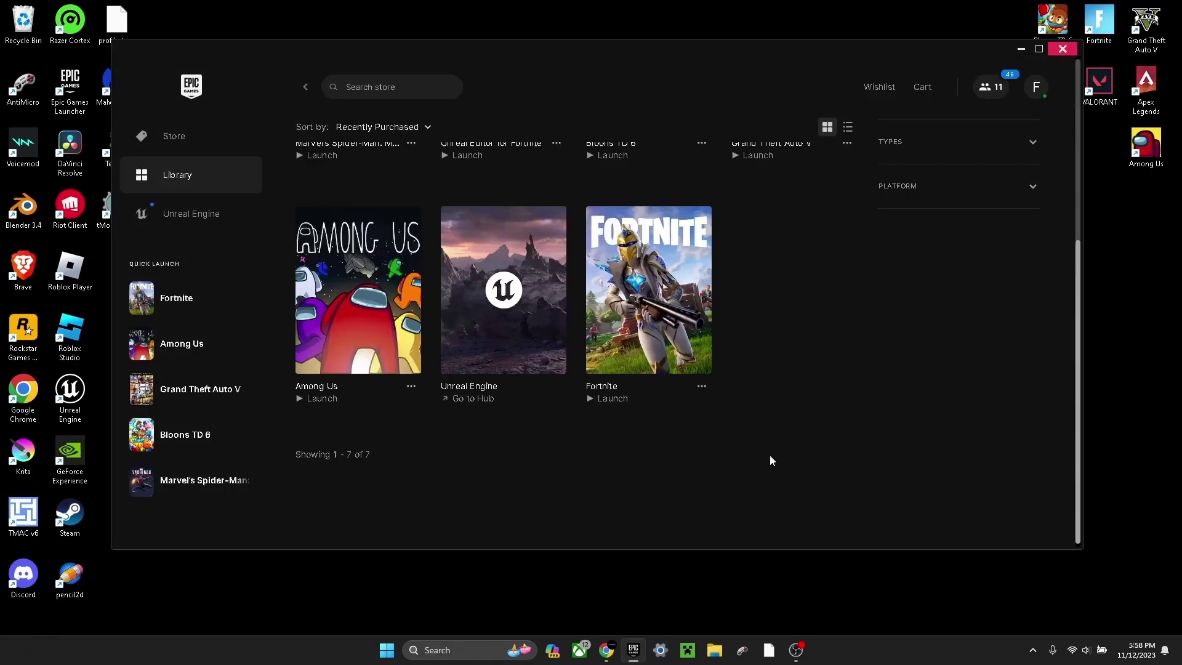
# Launch Fortnite from the Epic Games library and open the in-game video settings
pyautogui.click(634, 388)
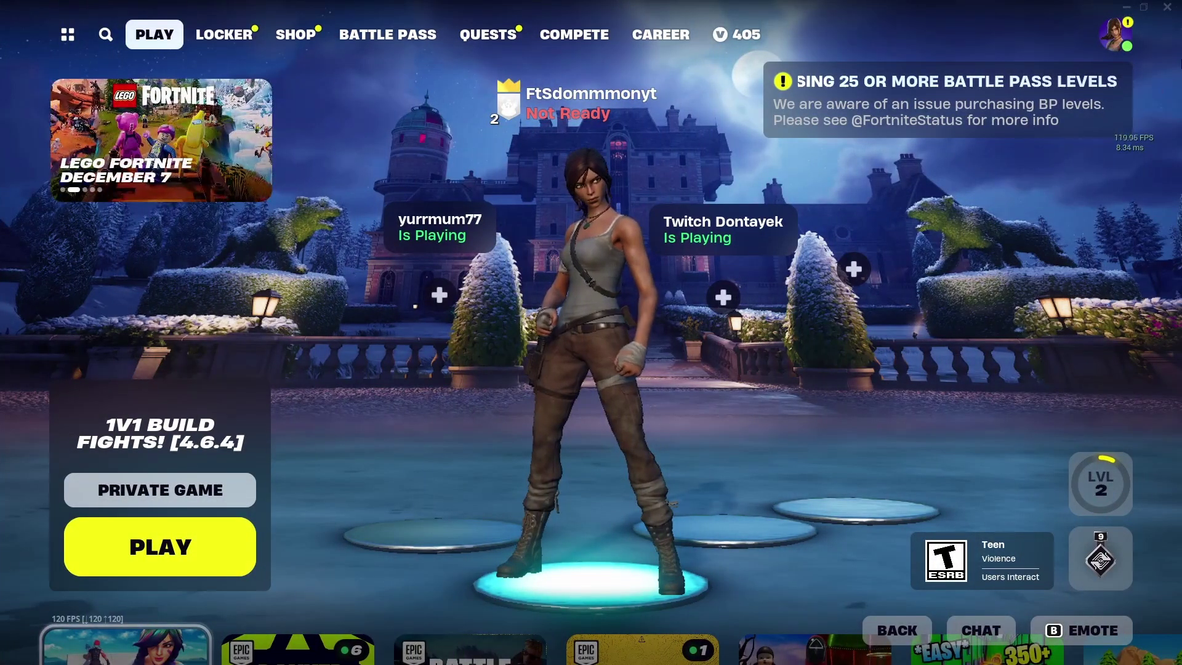
pyautogui.click(1118, 32)
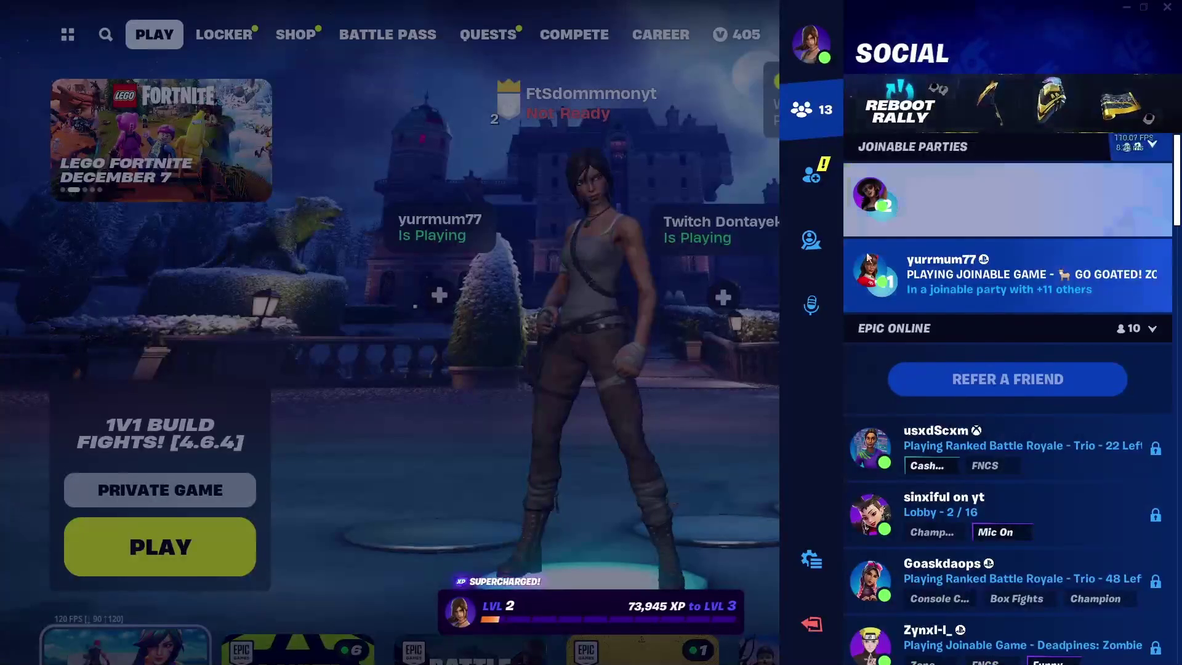
pyautogui.click(812, 559)
pyautogui.click(1001, 145)
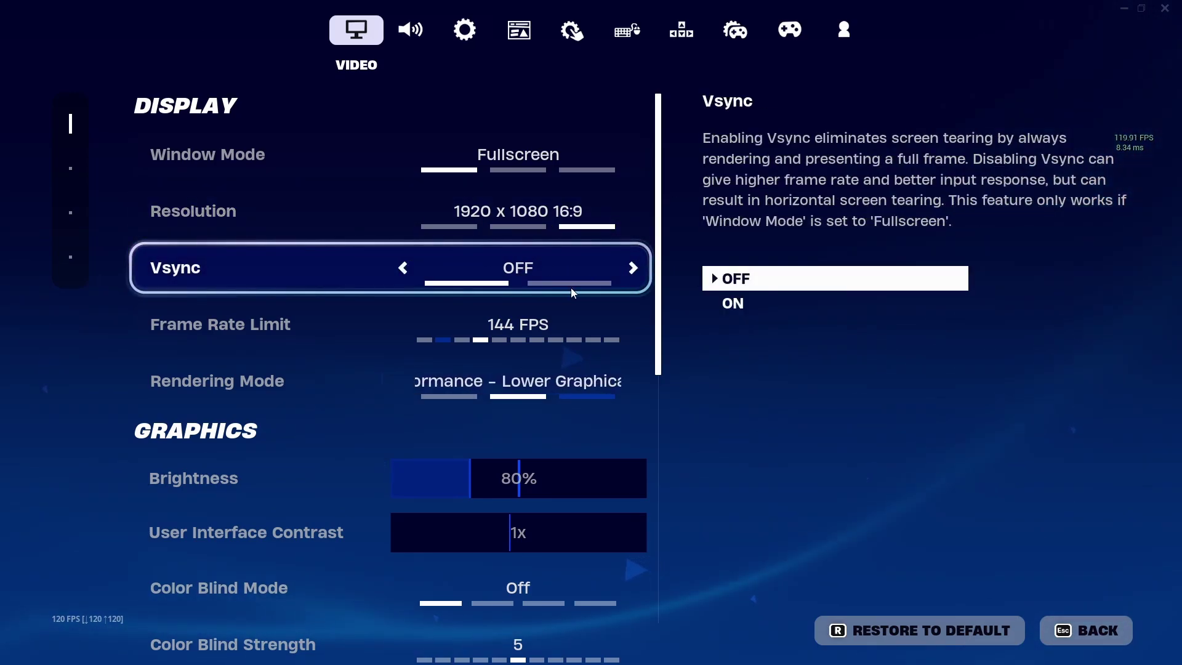
# Compare the 120 FPS and 144 FPS options for Frame Rate Limit, set it to 144 FPS, and apply the change
pyautogui.click(405, 326)
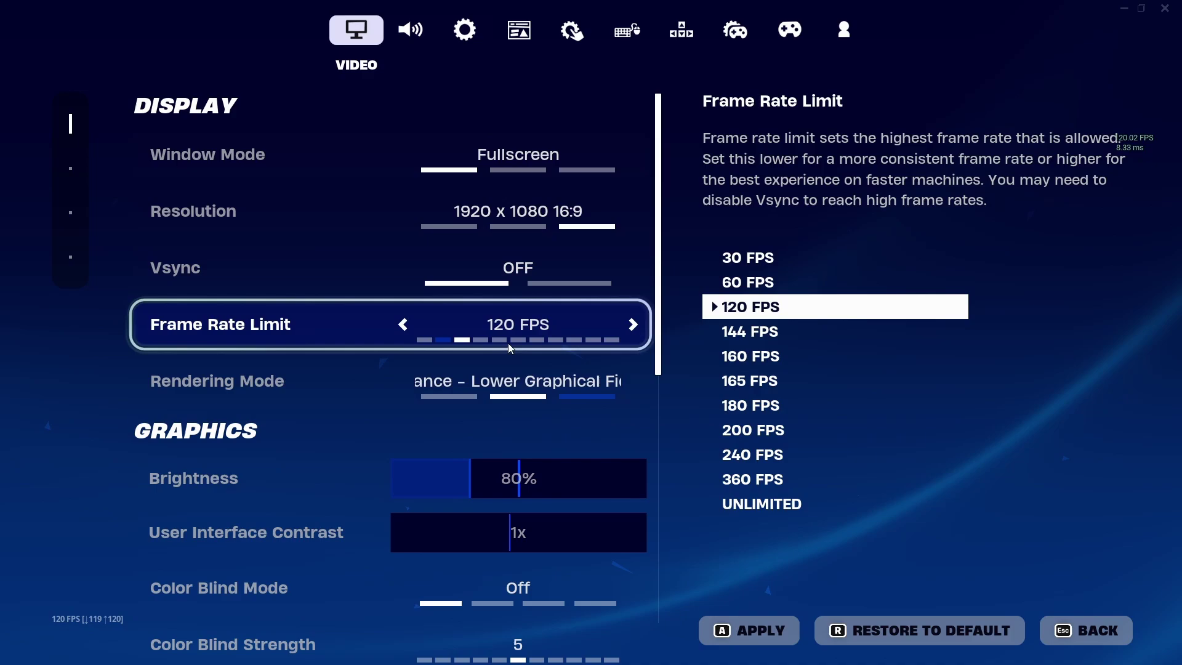
pyautogui.click(629, 333)
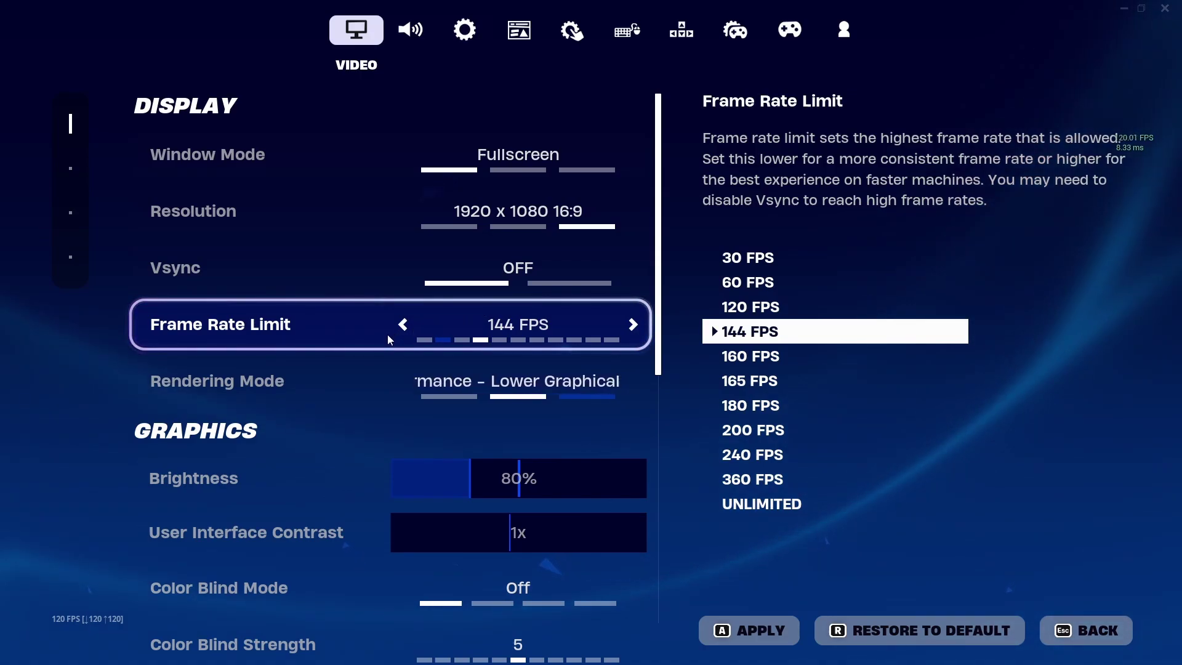
pyautogui.click(416, 326)
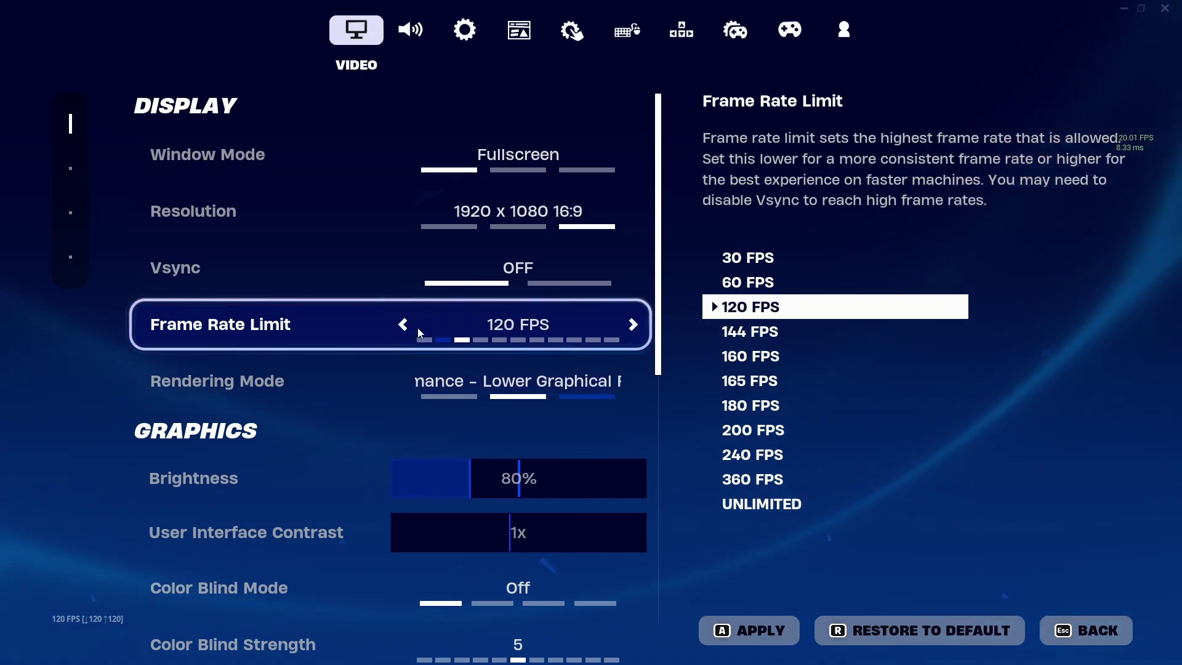
pyautogui.click(633, 323)
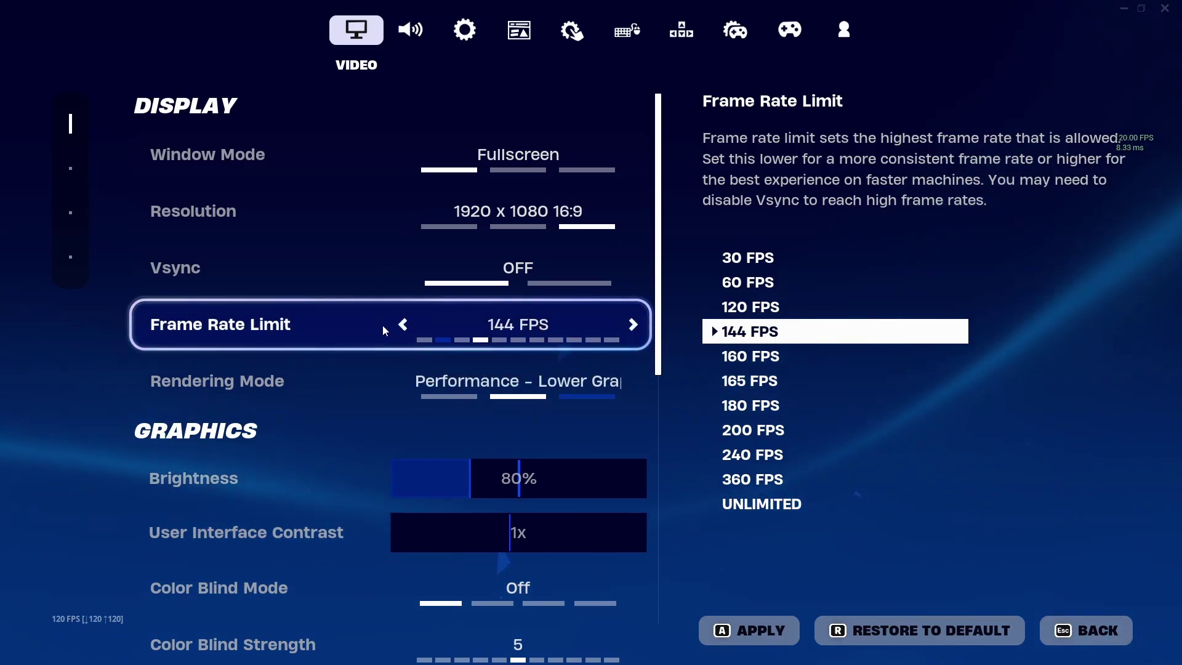
pyautogui.click(403, 325)
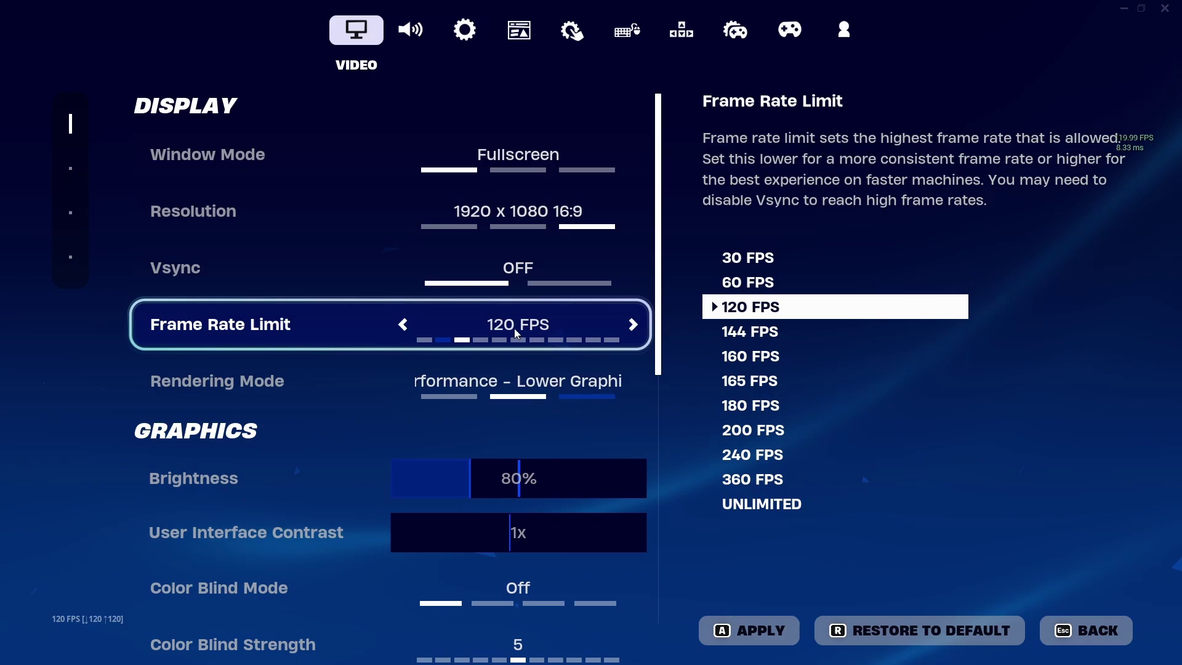
pyautogui.click(633, 324)
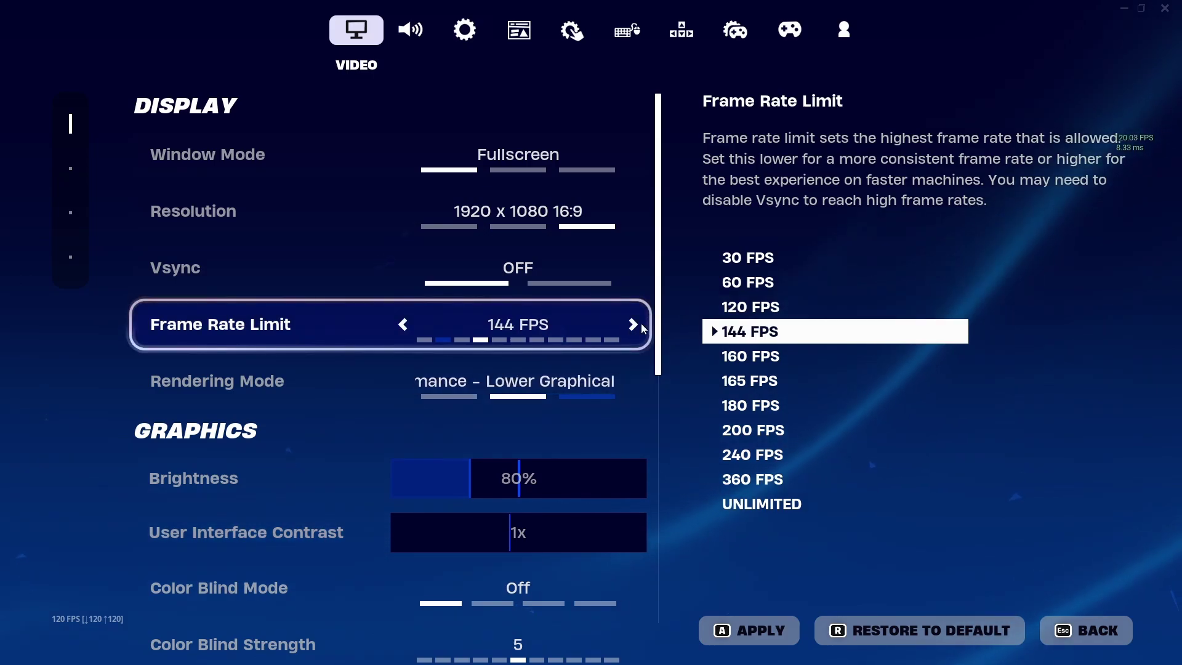
pyautogui.click(751, 642)
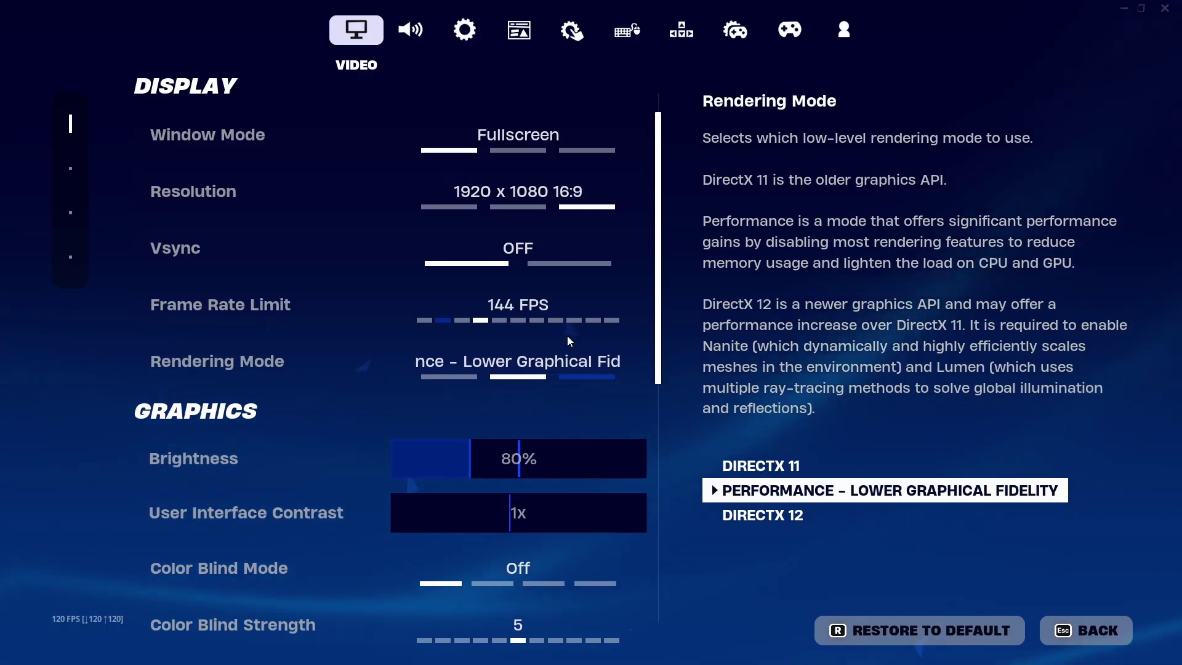
# Review the video settings from Brightness through 3D Resolution, Nanite, View Distance, Textures and Meshes to Advanced Graphics
pyautogui.scroll(-1, 486, 394)
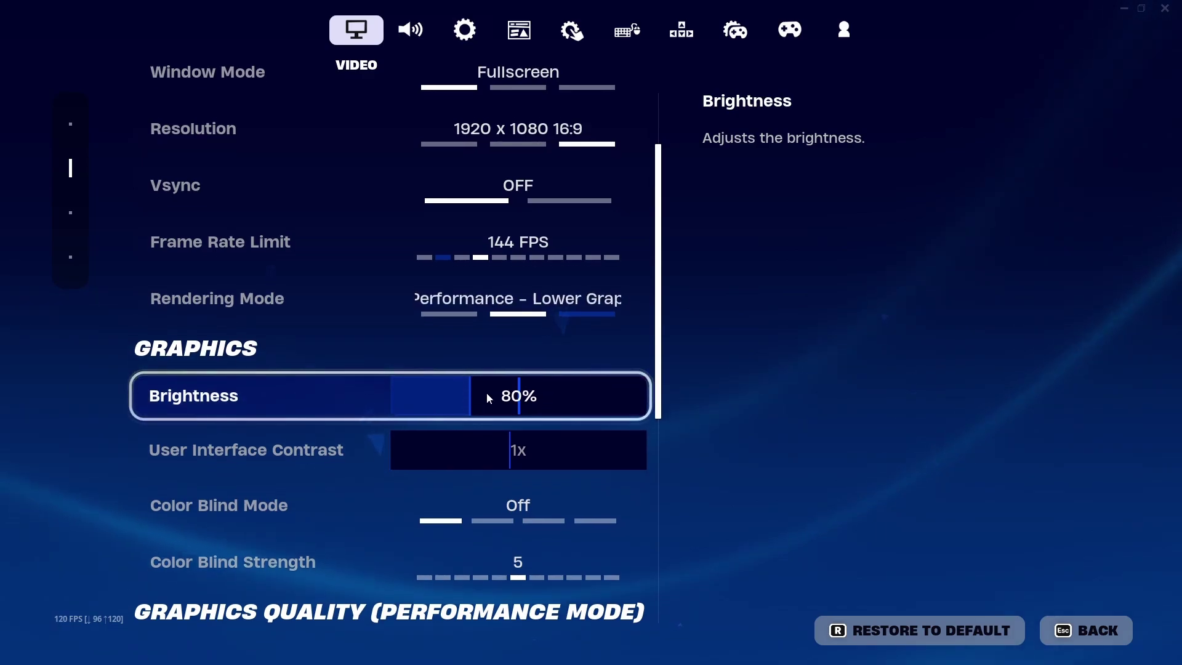
pyautogui.scroll(-4, 486, 394)
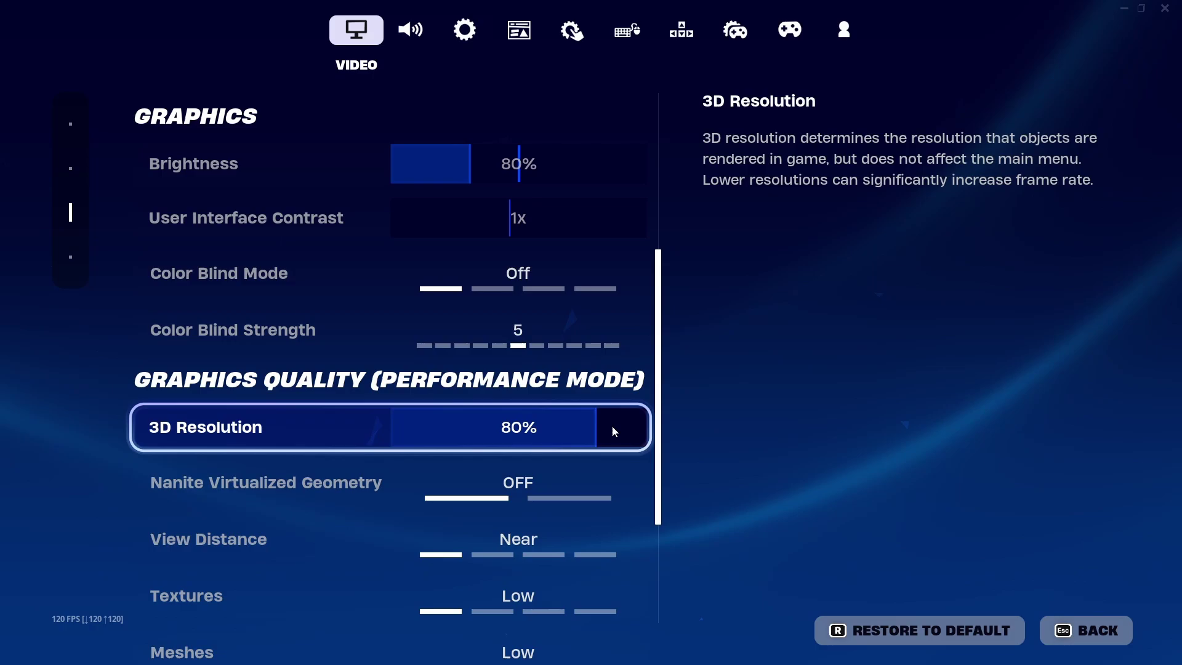
pyautogui.moveTo(601, 430)
pyautogui.mouseDown()
pyautogui.moveTo(578, 424)
pyautogui.moveTo(691, 425)
pyautogui.moveTo(595, 425)
pyautogui.mouseUp()
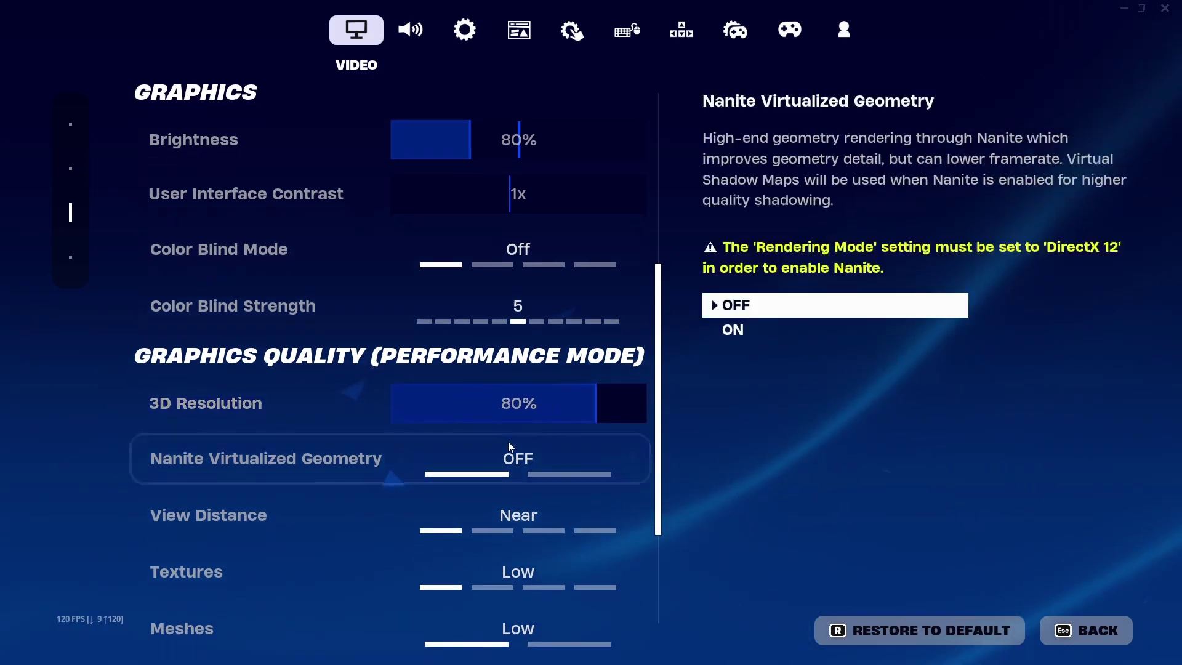
pyautogui.scroll(-1, 508, 442)
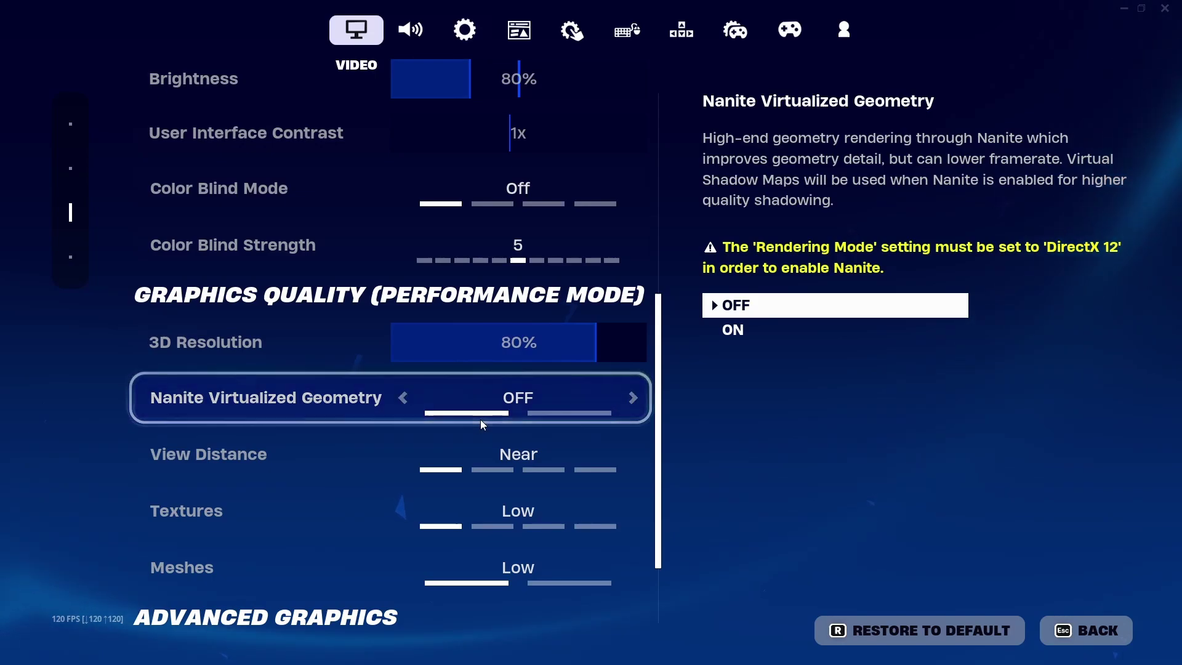
pyautogui.scroll(-1, 480, 417)
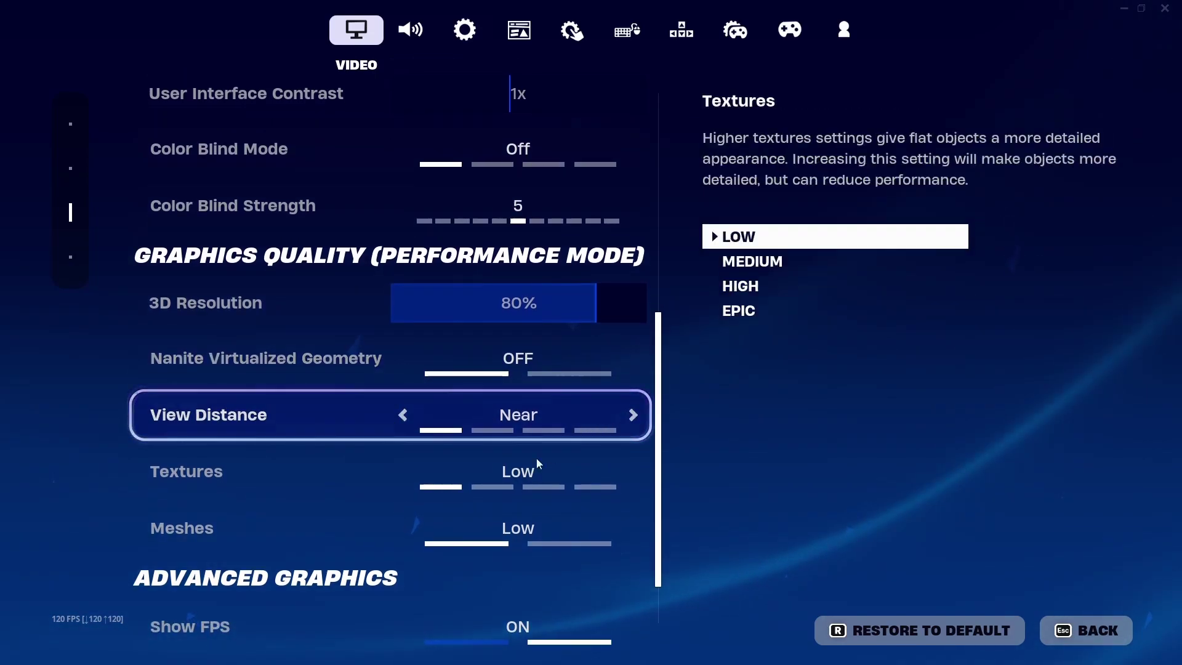
pyautogui.scroll(-1, 412, 478)
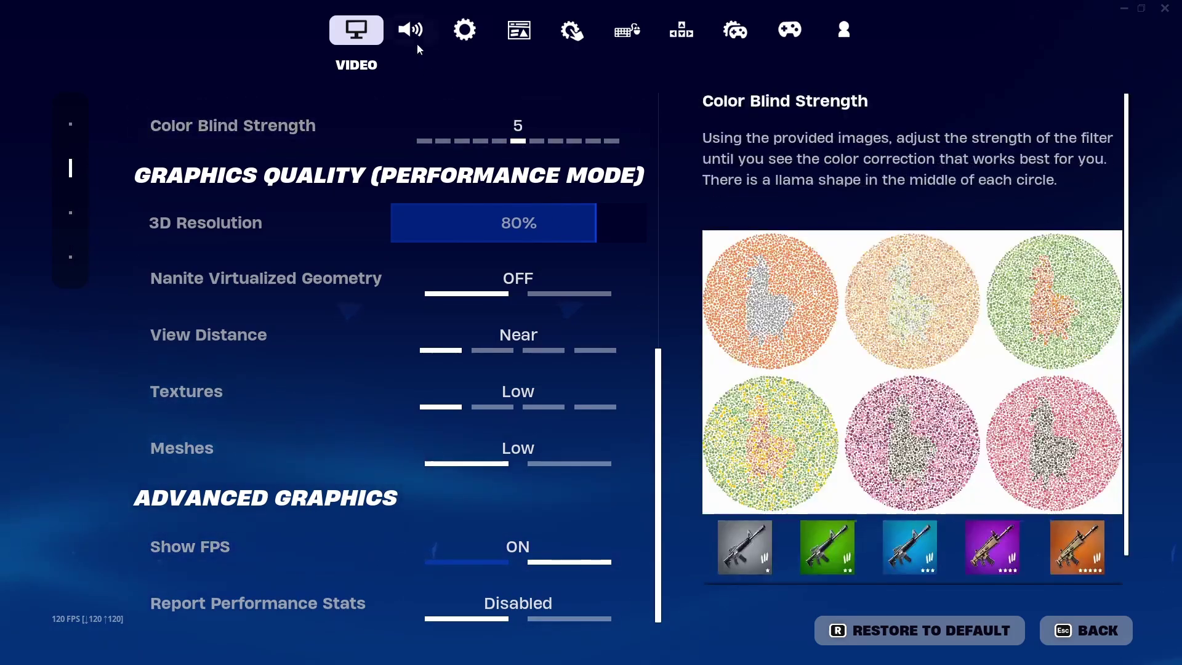
# Open the Game settings and examine the Matchmaking Region, Replays and Energy Saving options
pyautogui.click(520, 29)
pyautogui.click(486, 32)
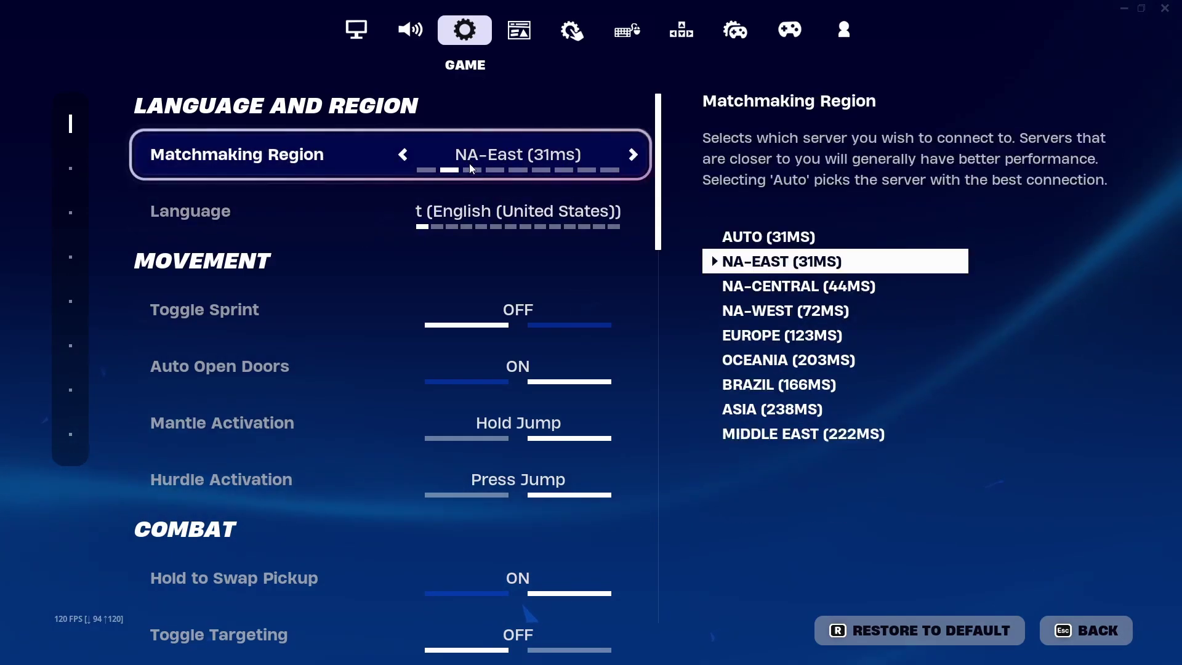
pyautogui.scroll(-10, 509, 256)
pyautogui.scroll(-2, 379, 432)
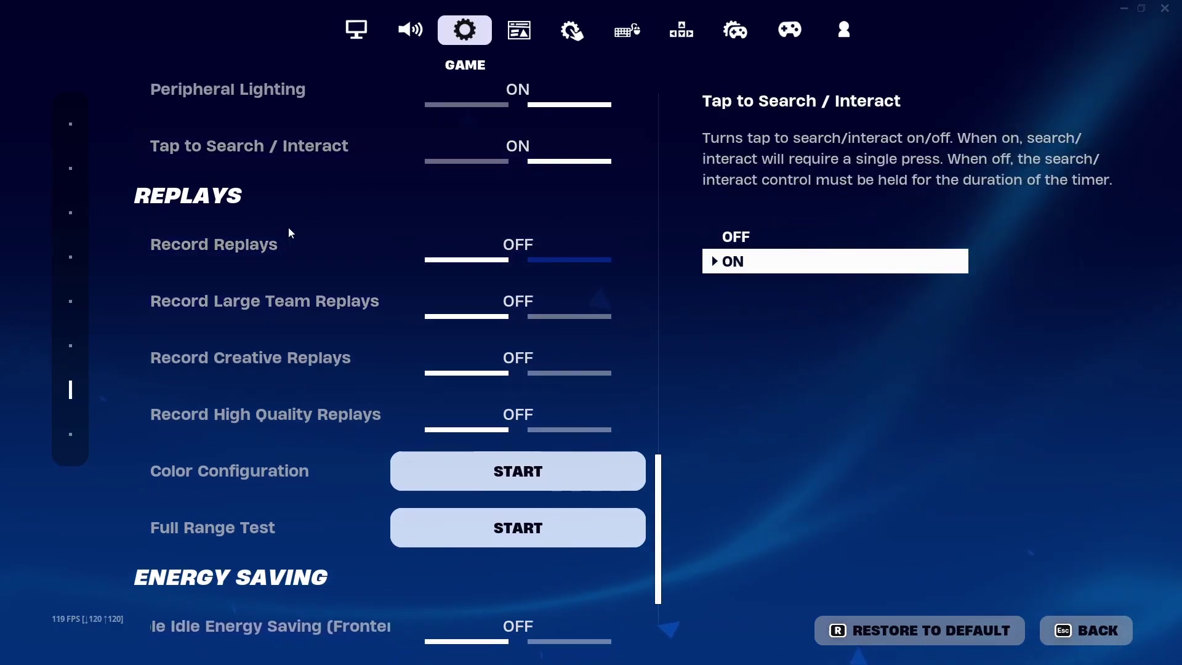
pyautogui.scroll(-1, 361, 384)
pyautogui.scroll(-1, 361, 387)
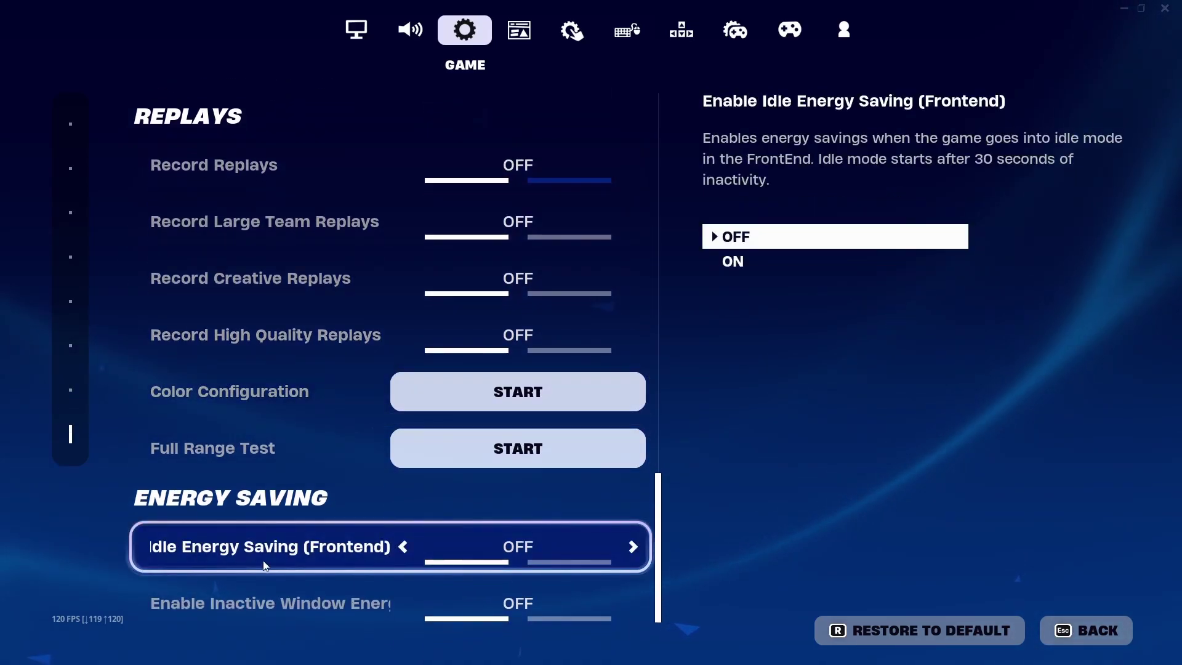
pyautogui.scroll(5, 430, 431)
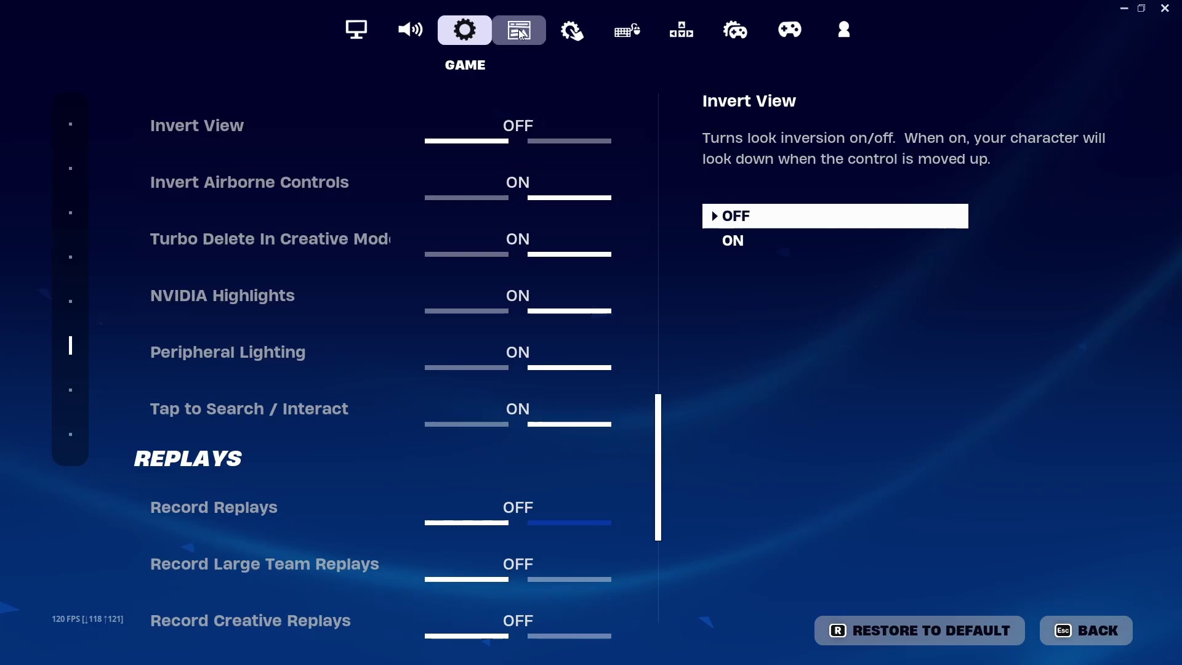
# Open the Game UI settings and examine the reticle, damage feedback and HUD Scale options
pyautogui.click(524, 32)
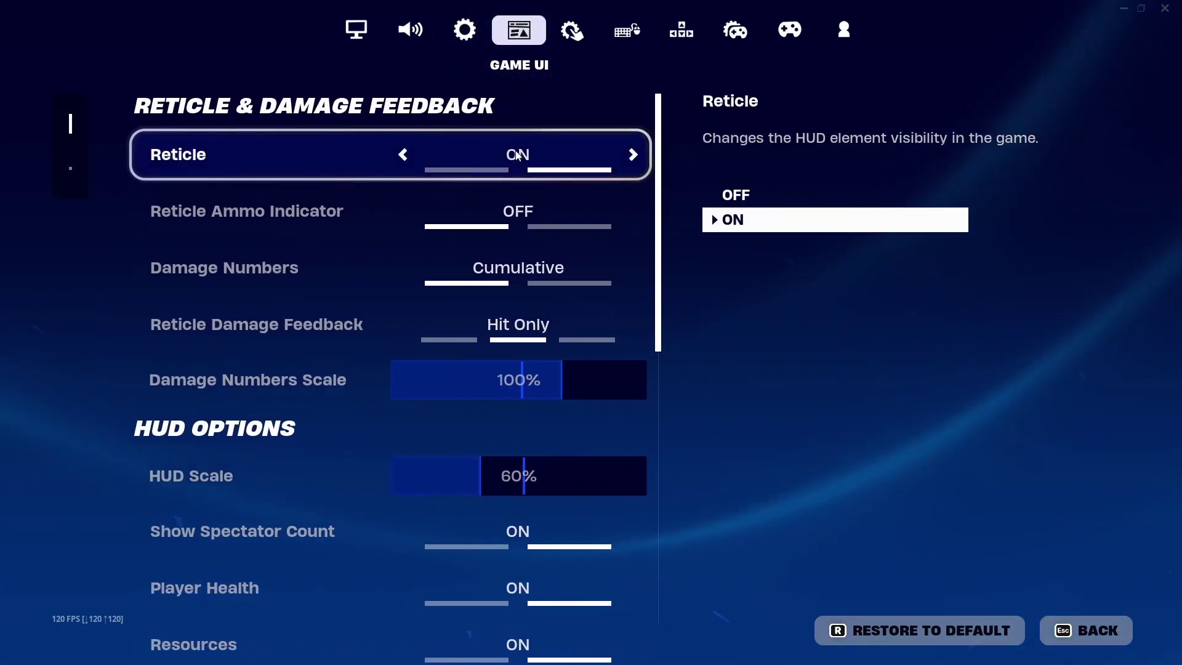
pyautogui.scroll(-1, 456, 403)
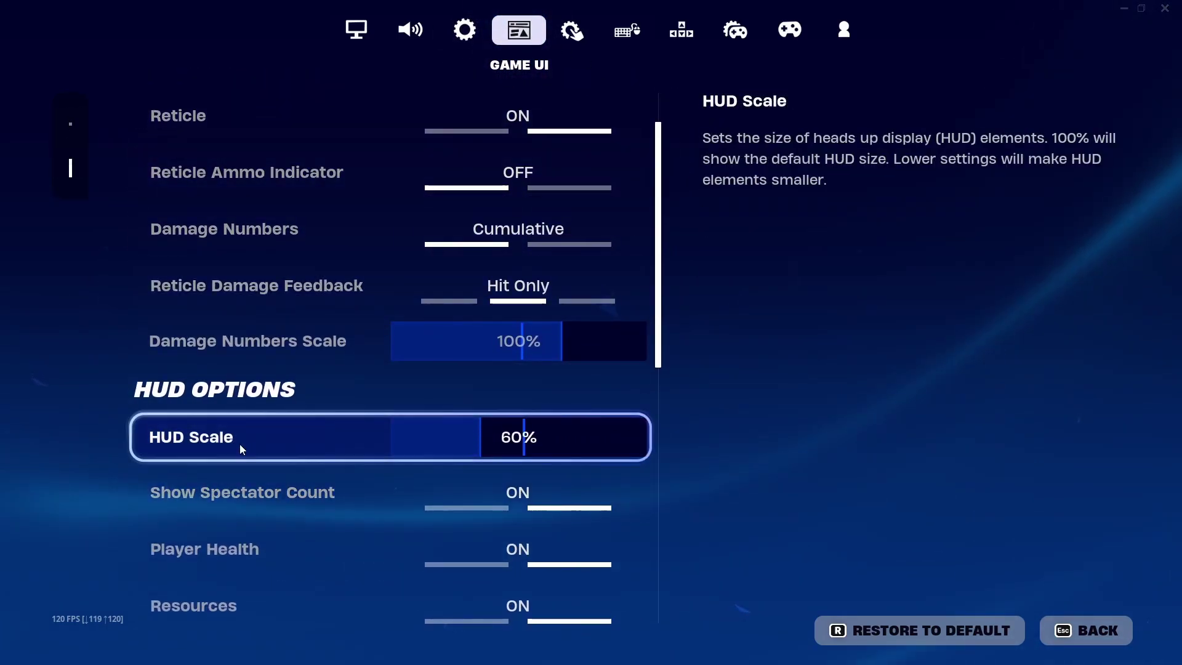
pyautogui.moveTo(481, 452)
pyautogui.mouseDown()
pyautogui.moveTo(505, 440)
pyautogui.moveTo(482, 450)
pyautogui.mouseUp()
pyautogui.press('a')
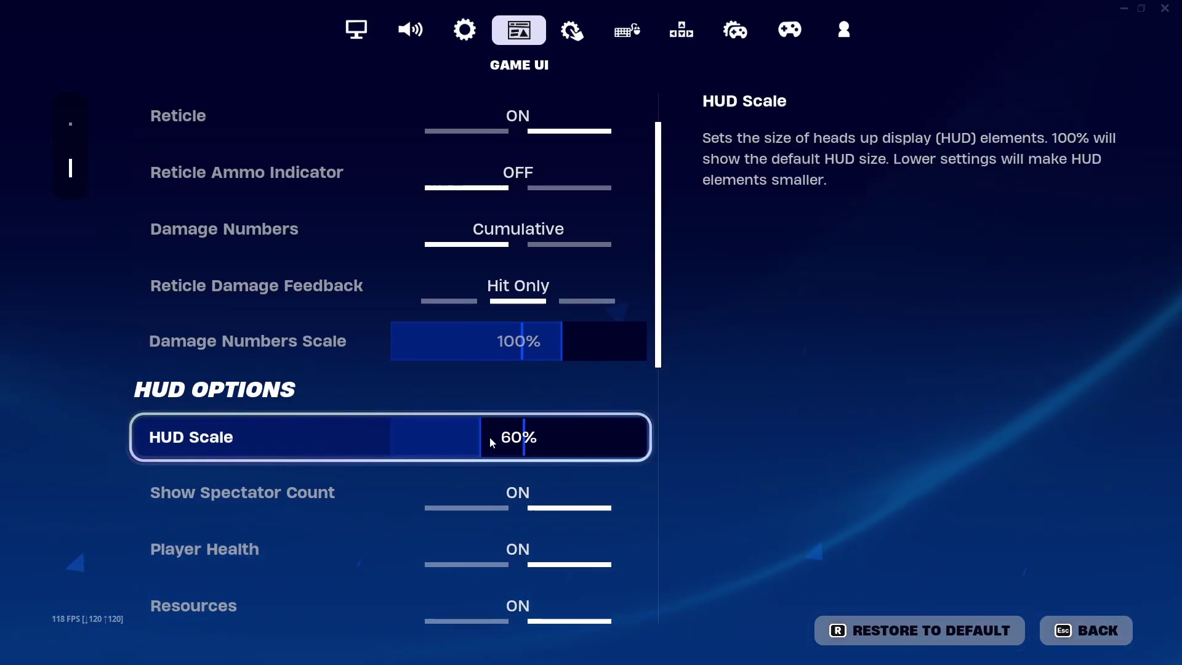
pyautogui.scroll(-1, 546, 365)
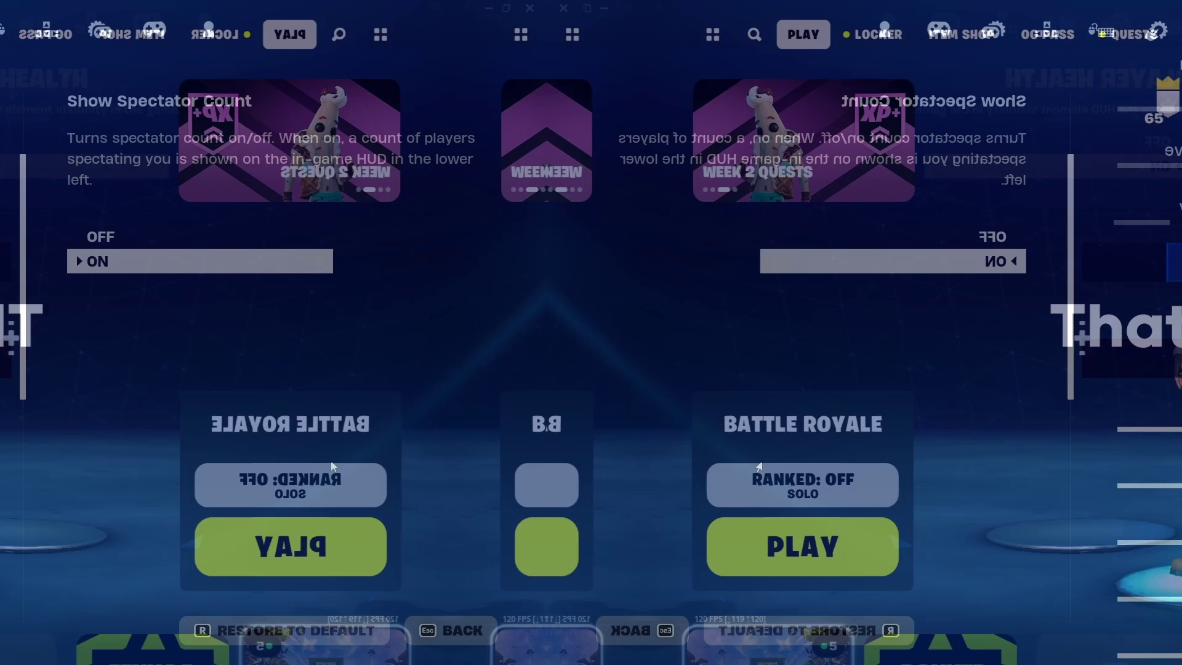